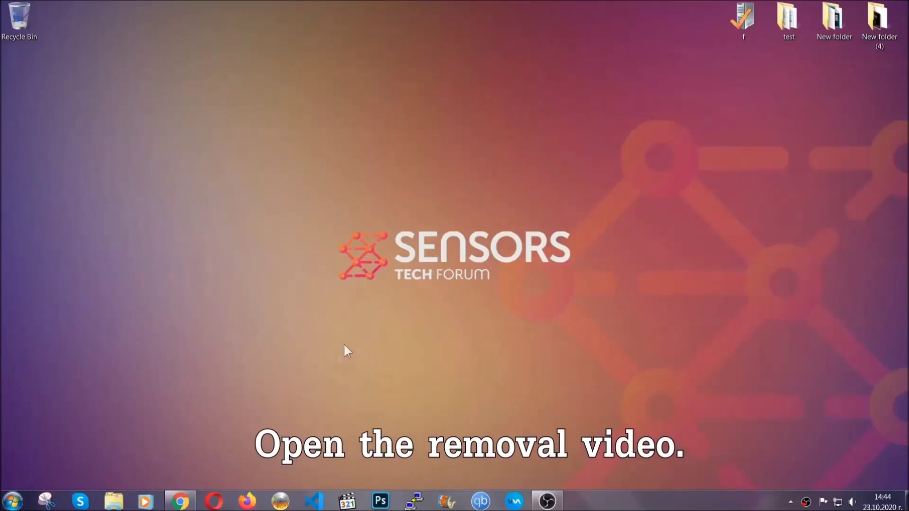
- Open the ransomware article linked in the YouTube video's description in Chrome and download the malware removal tool from it
{"action": "left_click", "coordinate": [180, 503]}
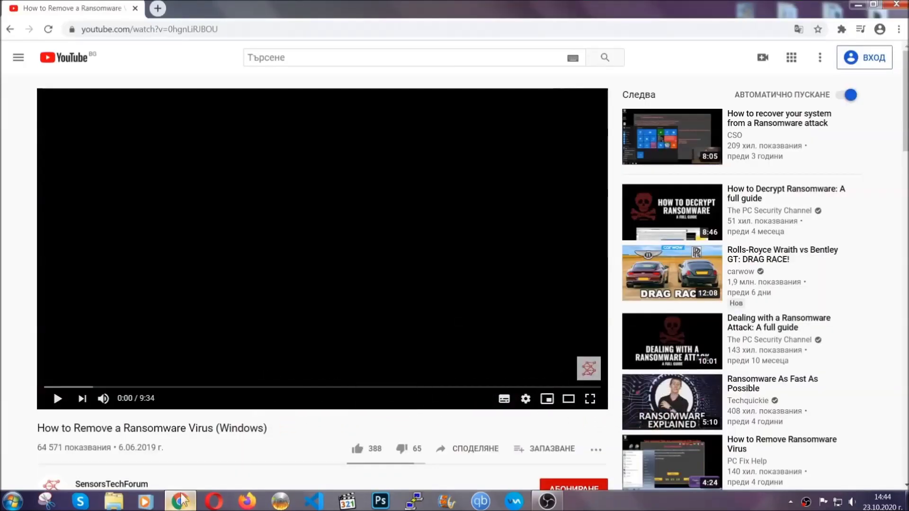
{"action": "scroll", "coordinate": [166, 385], "scroll_direction": "down", "scroll_amount": 4}
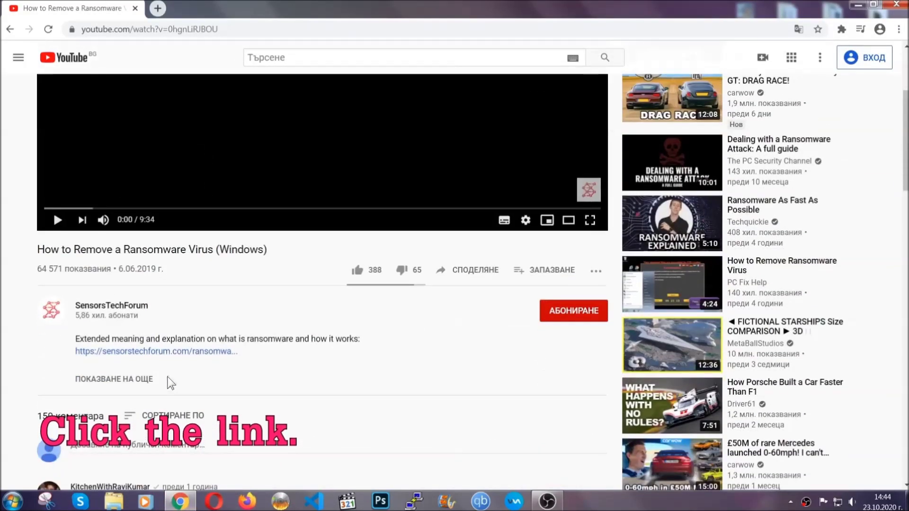
{"action": "left_click", "coordinate": [180, 351]}
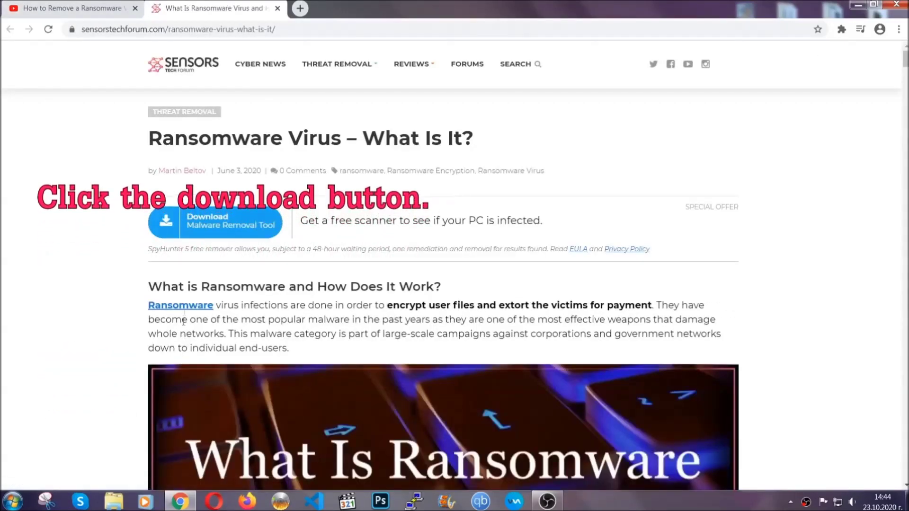
{"action": "left_click", "coordinate": [209, 226]}
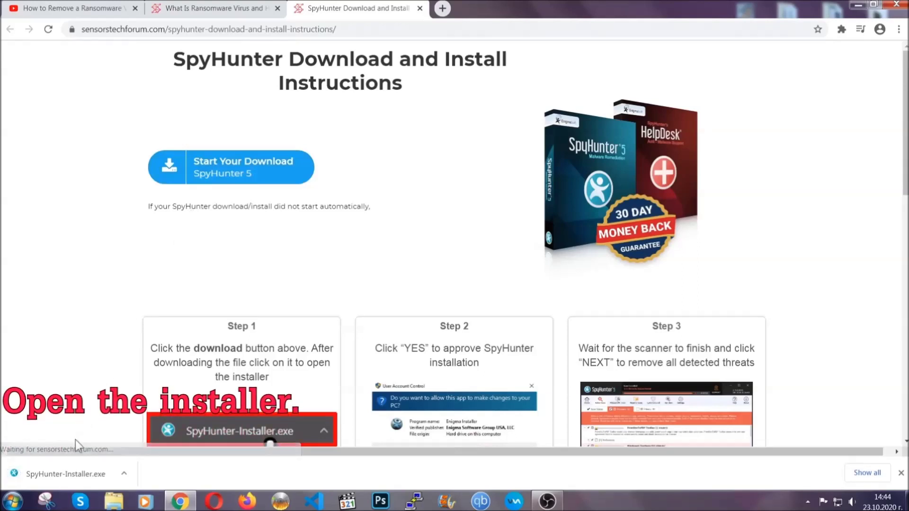
- Run SpyHunter-Installer.exe in English, accept the EULA and Privacy Policy, and complete the SpyHunter 5 installation
{"action": "left_click", "coordinate": [65, 473]}
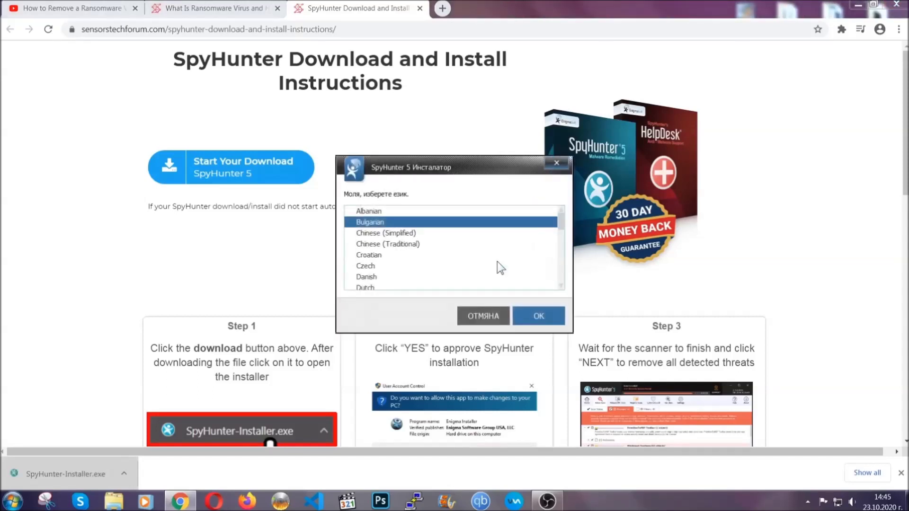
{"action": "scroll", "coordinate": [468, 265], "scroll_direction": "down", "scroll_amount": 2}
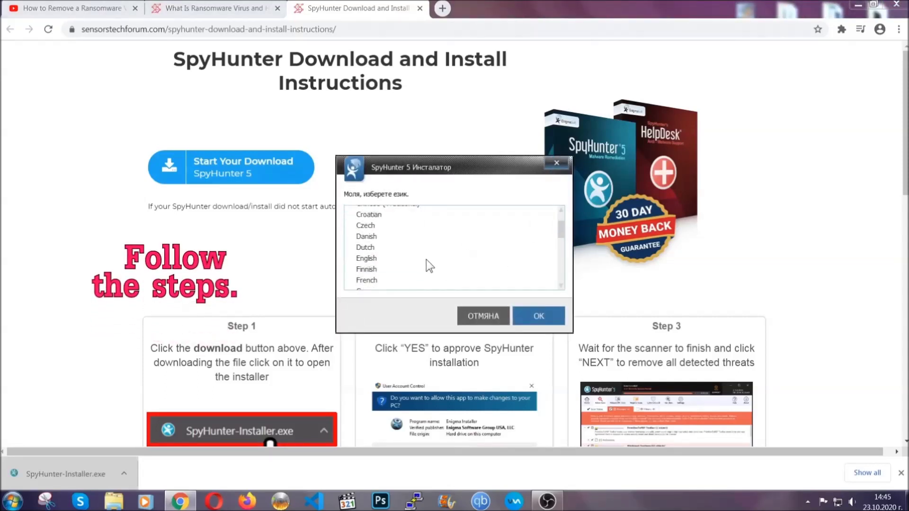
{"action": "left_click", "coordinate": [428, 258]}
{"action": "left_click", "coordinate": [528, 315]}
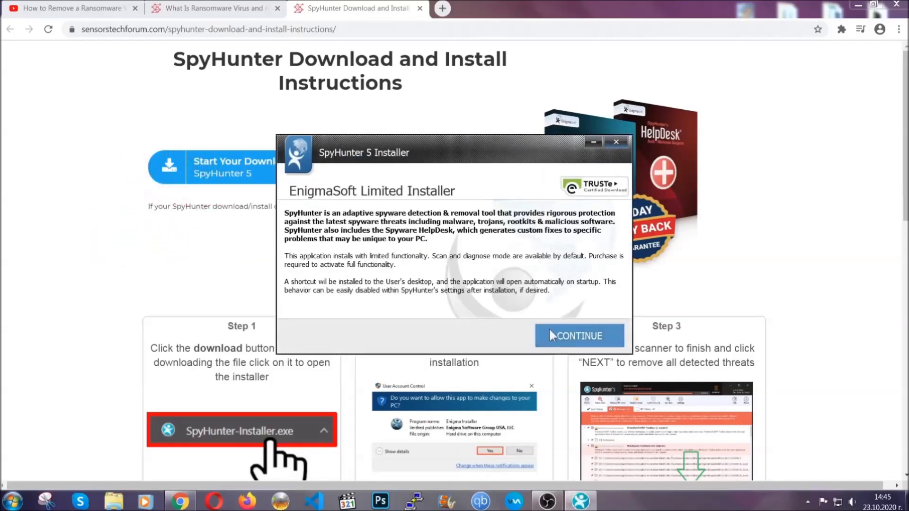
{"action": "left_click", "coordinate": [549, 328]}
{"action": "left_click", "coordinate": [522, 306]}
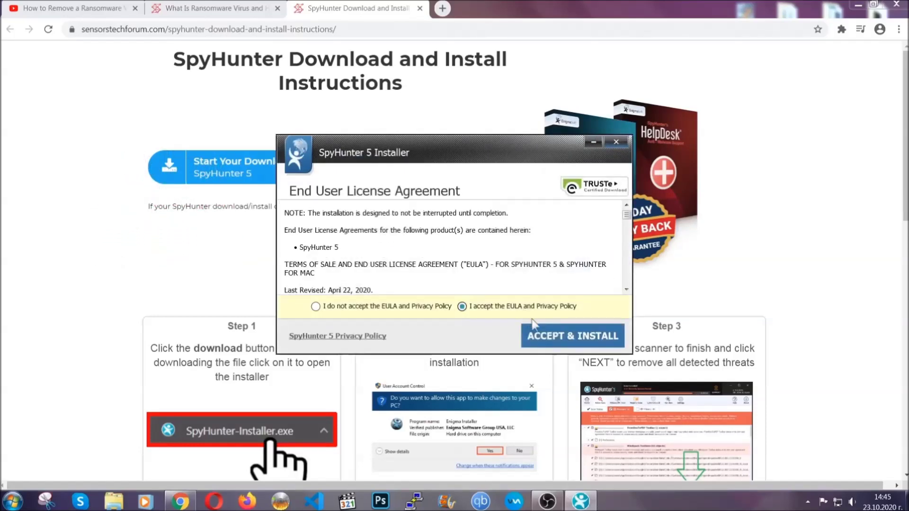
{"action": "left_click", "coordinate": [542, 331]}
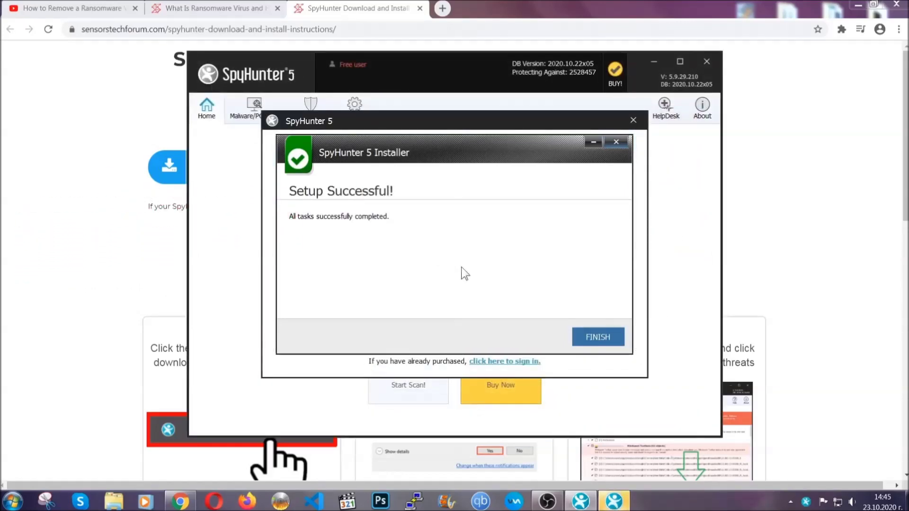
{"action": "left_click", "coordinate": [582, 338]}
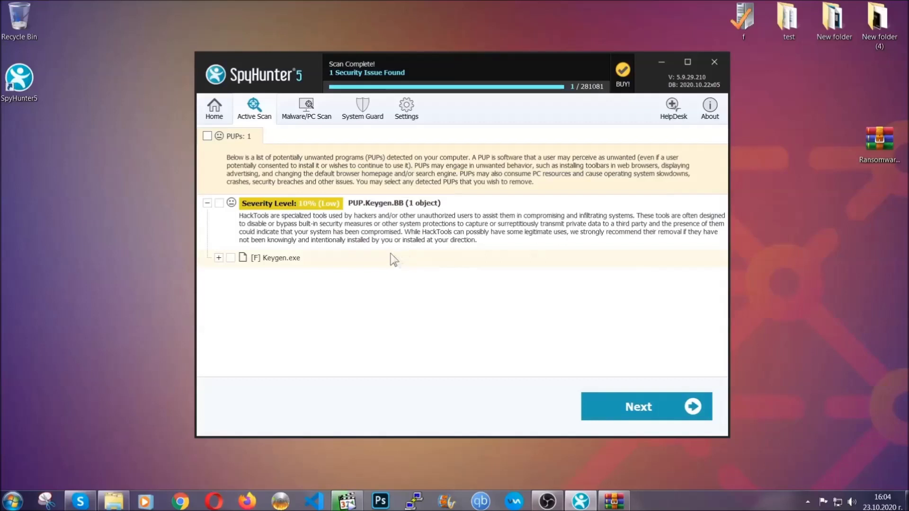
- Mark all detected PUPs in the SpyHunter scan results for removal
{"action": "left_click", "coordinate": [208, 136]}
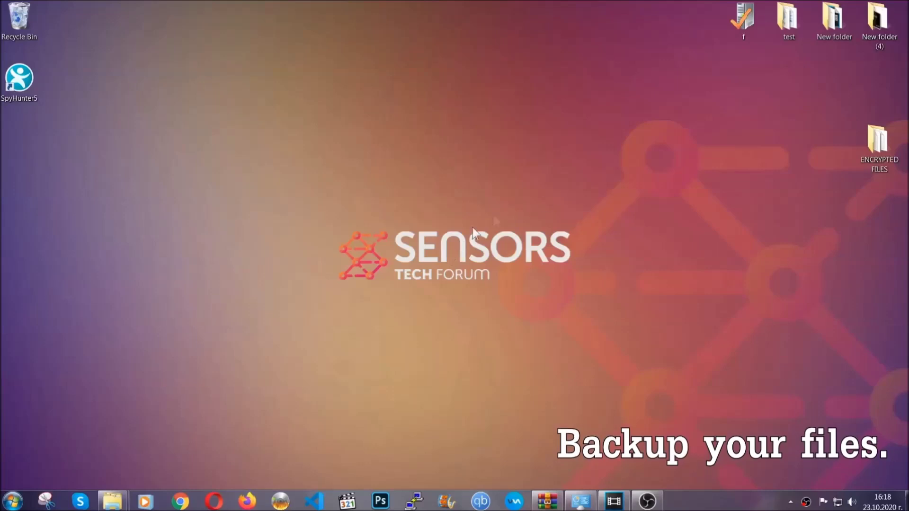
- Copy all the files in the ENCRYPTED FILES desktop folder and minimize the folder window
{"action": "double_click", "coordinate": [873, 146]}
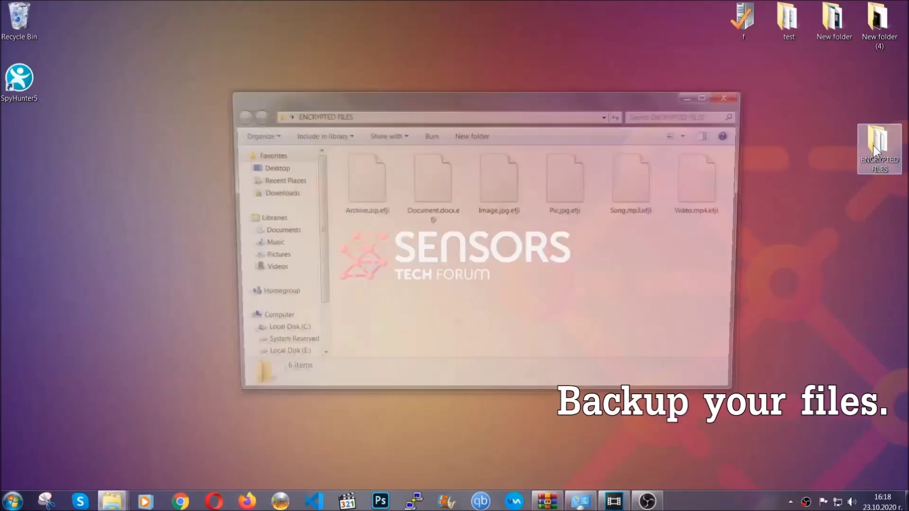
{"action": "left_click_drag", "start_coordinate": [340, 242], "coordinate": [711, 168]}
{"action": "right_click", "coordinate": [710, 169]}
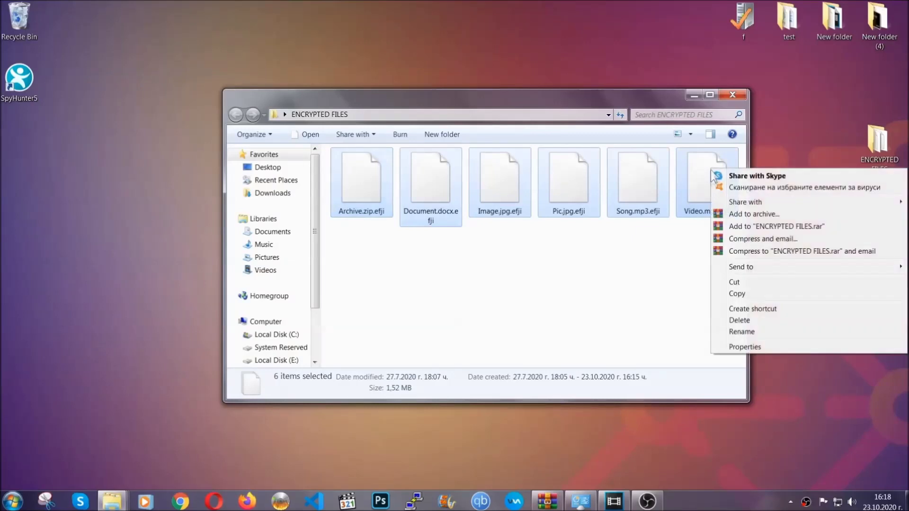
{"action": "left_click", "coordinate": [736, 295]}
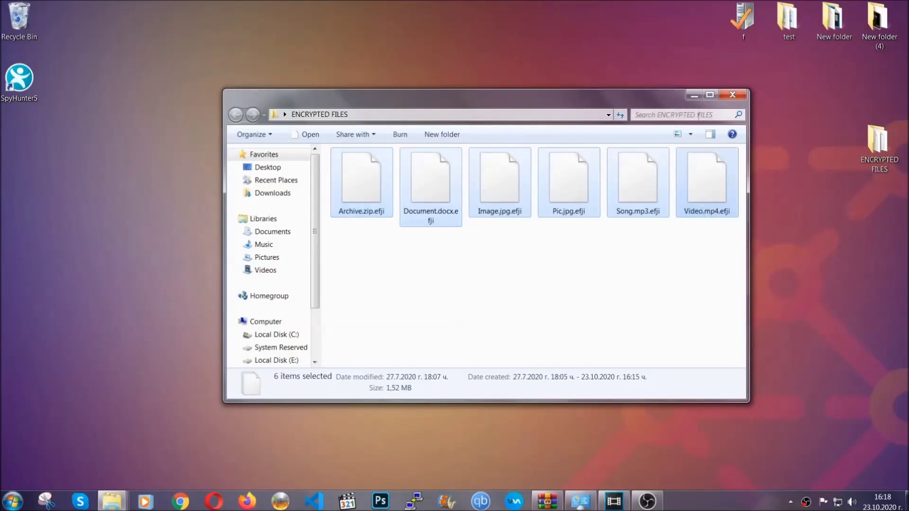
{"action": "left_click", "coordinate": [694, 95]}
- Paste the copied encrypted files onto FLASH DRIVE (H:) as a backup and close its window
{"action": "left_click", "coordinate": [13, 500]}
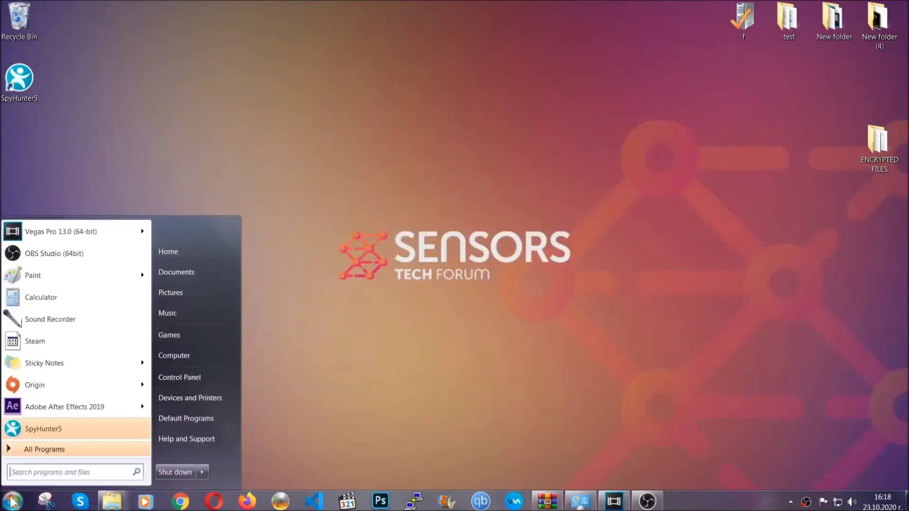
{"action": "left_click", "coordinate": [173, 356]}
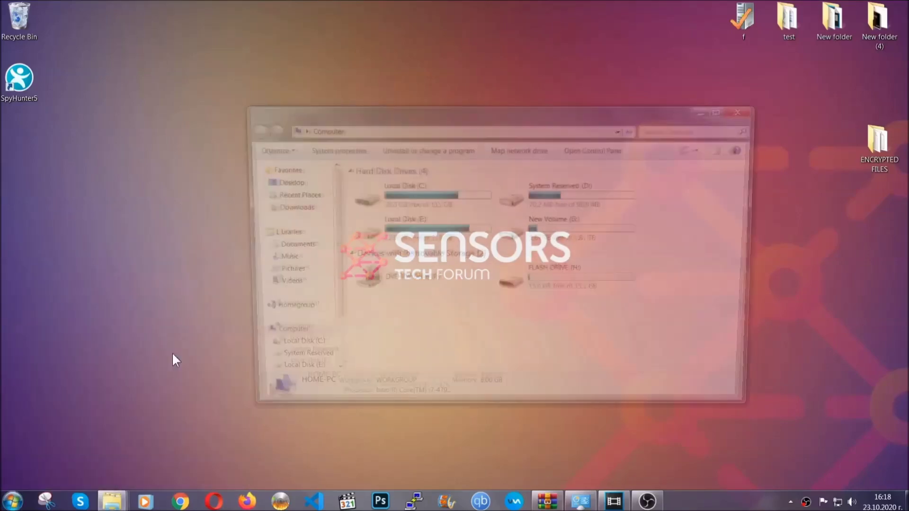
{"action": "double_click", "coordinate": [573, 277]}
{"action": "right_click", "coordinate": [393, 212]}
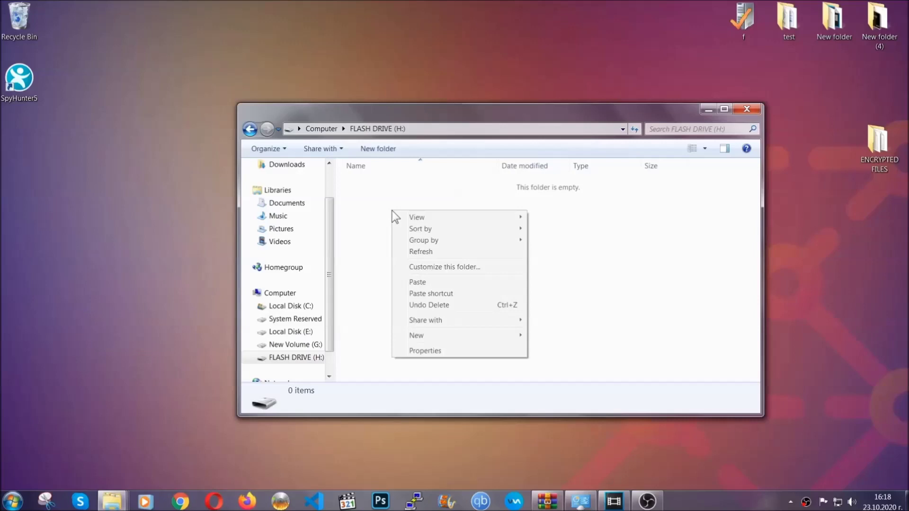
{"action": "left_click", "coordinate": [414, 283]}
{"action": "left_click", "coordinate": [413, 283]}
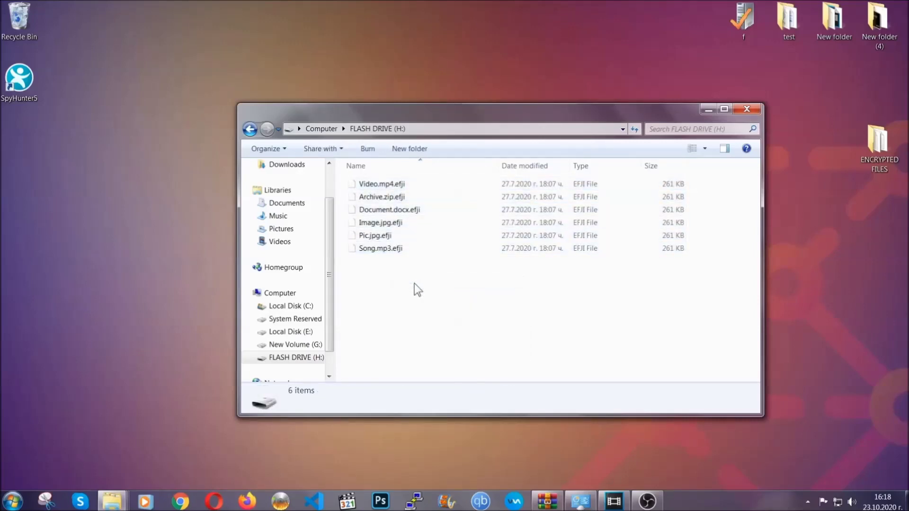
{"action": "left_click", "coordinate": [747, 109]}
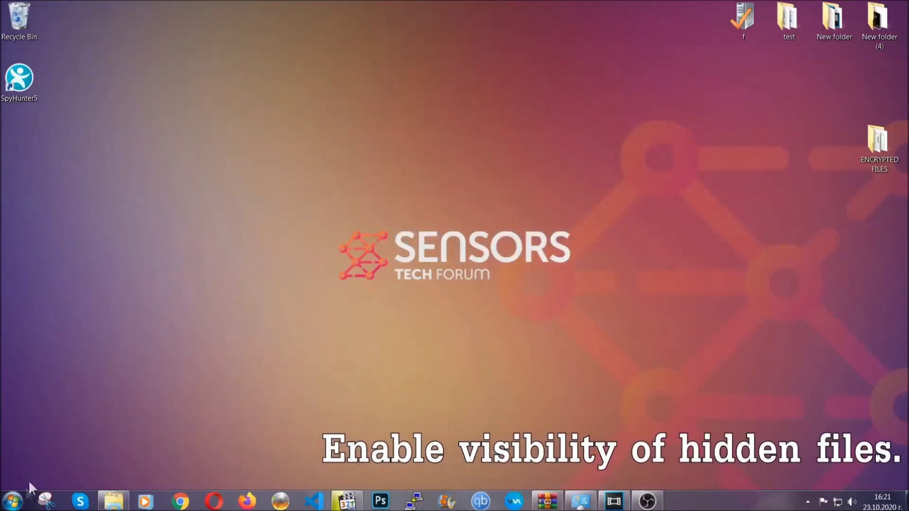
- Find the "show hidden files and folders" setting and enable showing hidden files, folders, and drives
{"action": "left_click", "coordinate": [13, 501]}
{"action": "left_click", "coordinate": [38, 473]}
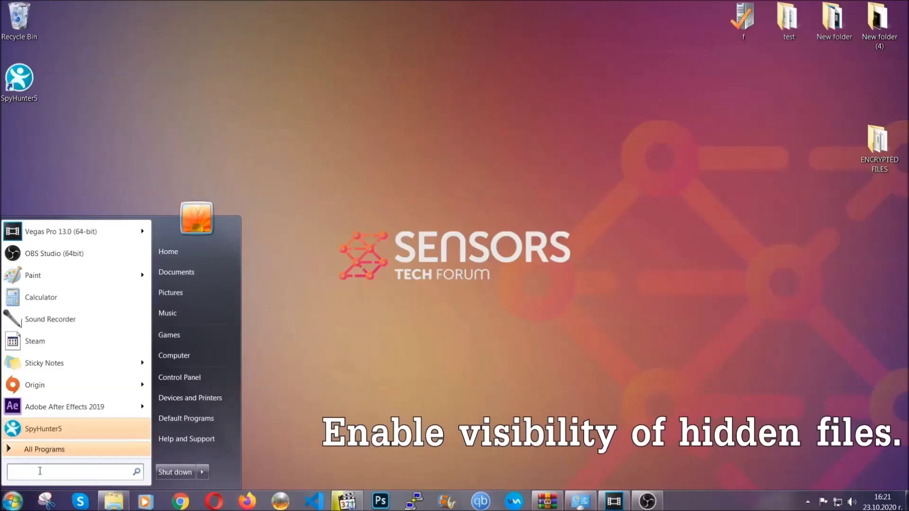
{"action": "type", "text": "showh"}
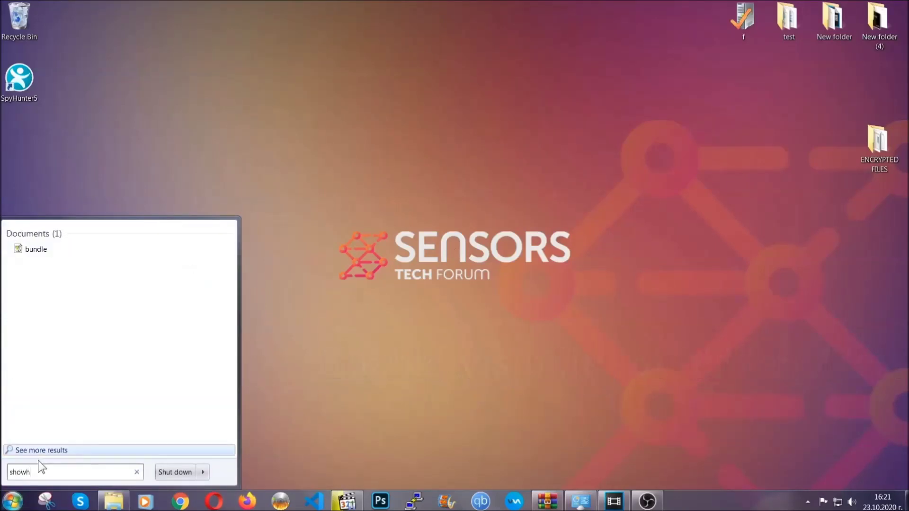
{"action": "key", "text": "BackSpace"}
{"action": "type", "text": "h"}
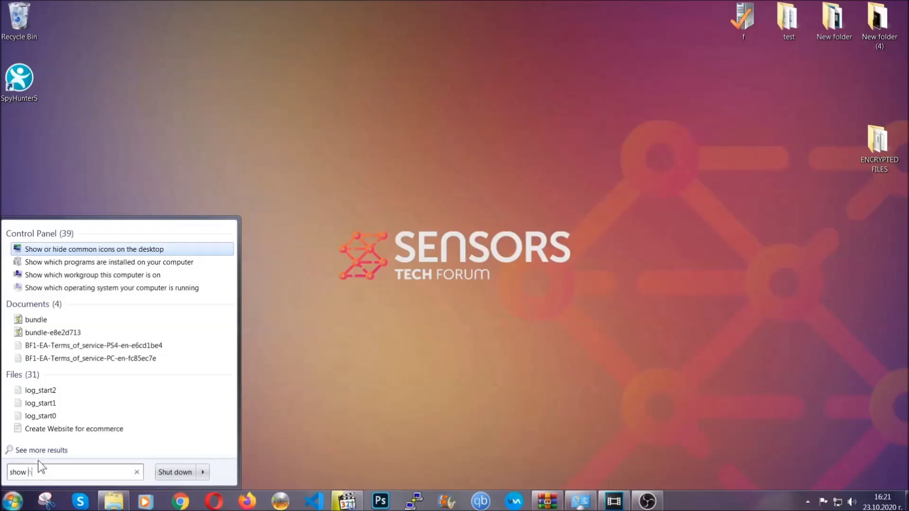
{"action": "type", "text": "idden files and folders"}
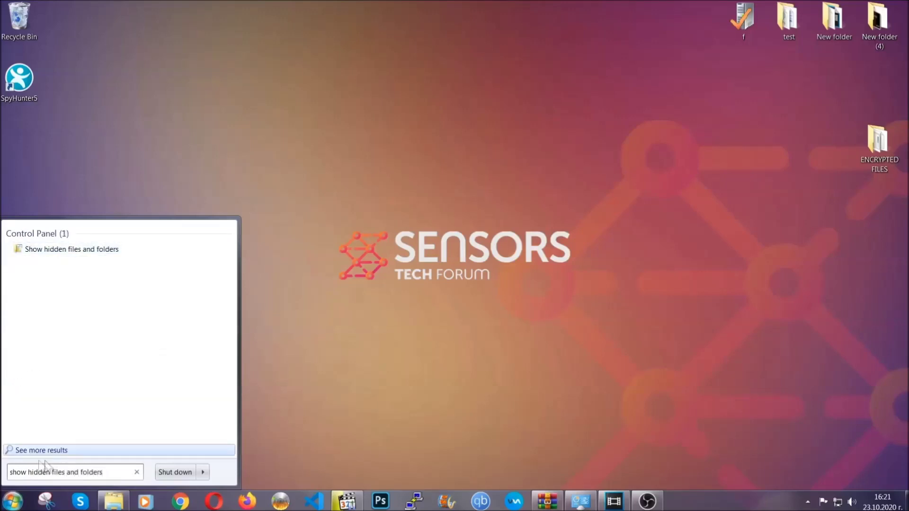
{"action": "left_click", "coordinate": [107, 252]}
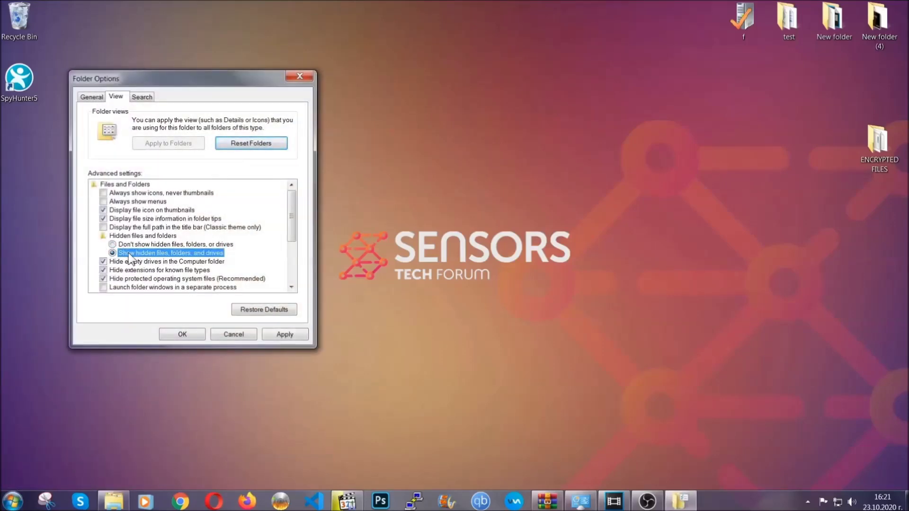
{"action": "left_click", "coordinate": [281, 337]}
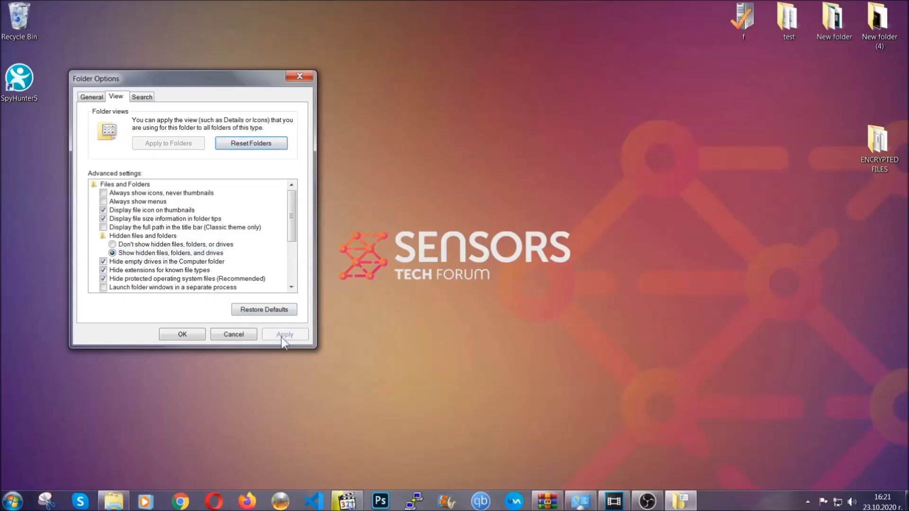
{"action": "left_click", "coordinate": [178, 334]}
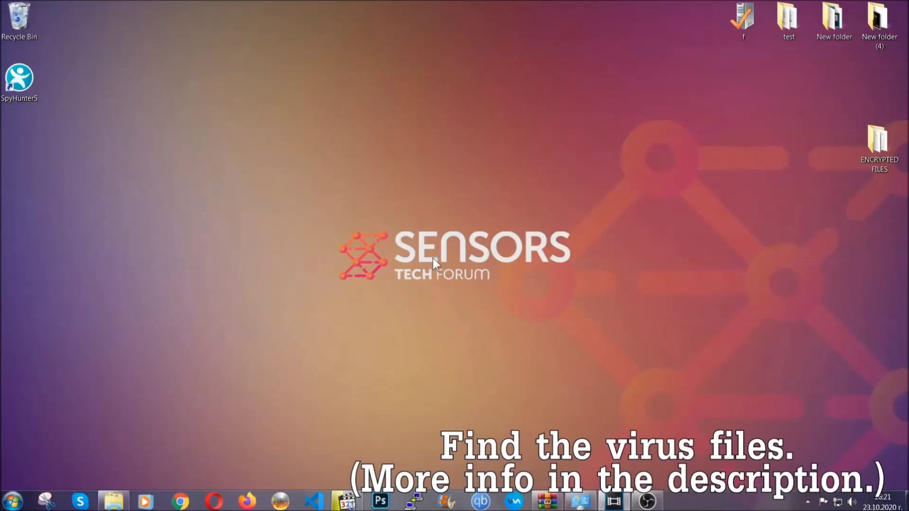
- Search the whole computer for "fileextension:exe Example Virus Name" and select the matching application file
{"action": "left_click", "coordinate": [12, 501]}
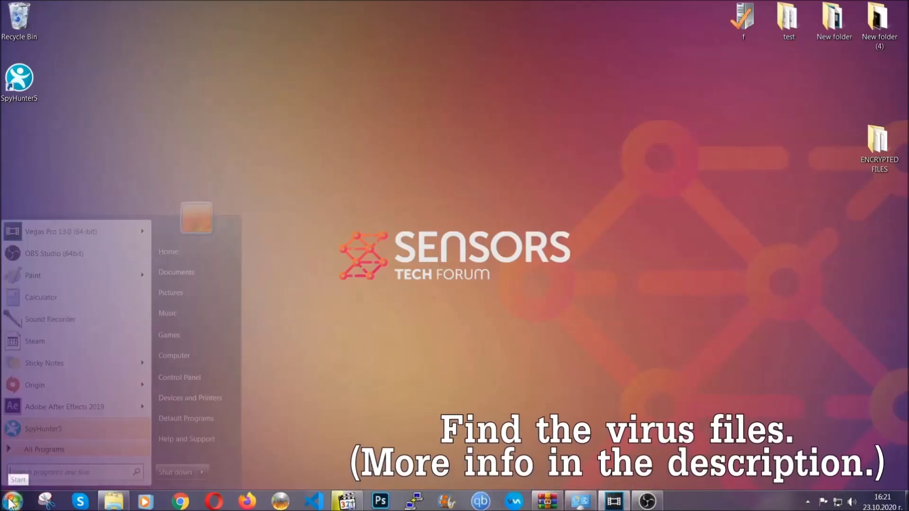
{"action": "left_click", "coordinate": [187, 355]}
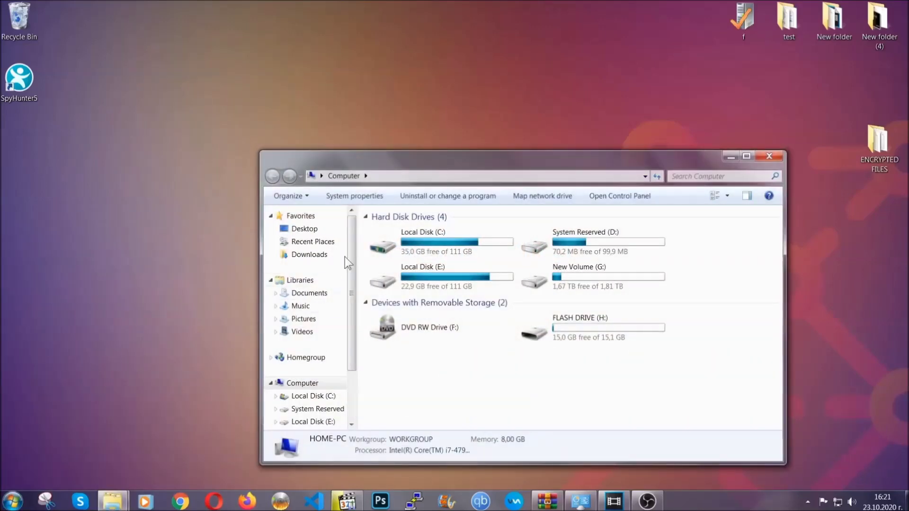
{"action": "left_click_drag", "start_coordinate": [489, 166], "coordinate": [435, 123]}
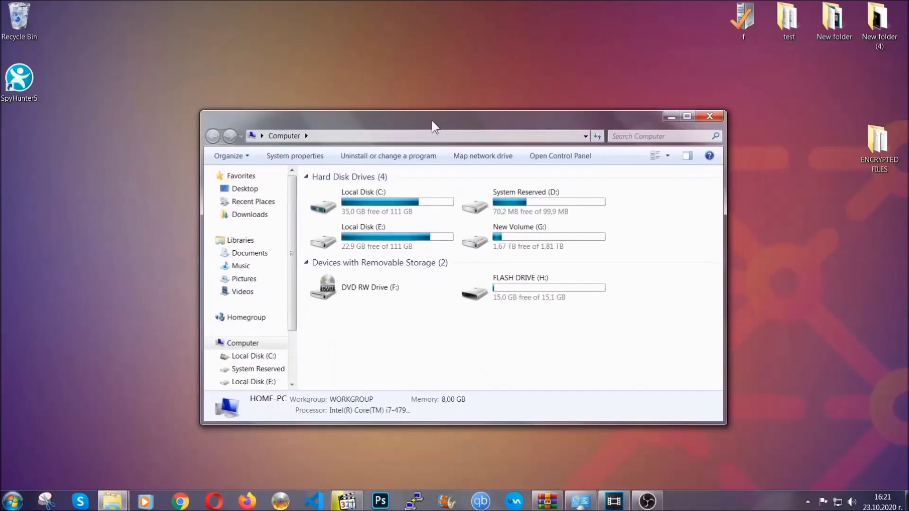
{"action": "left_click", "coordinate": [620, 136]}
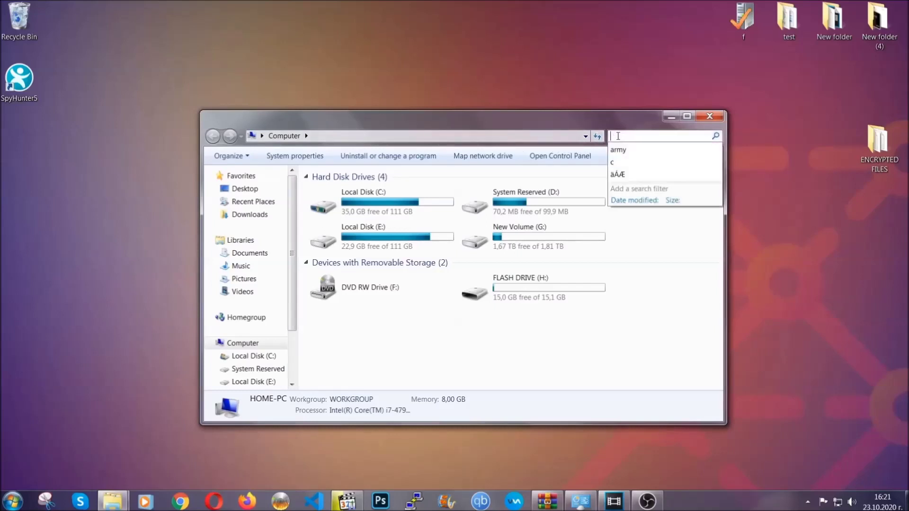
{"action": "type", "text": "fileex"}
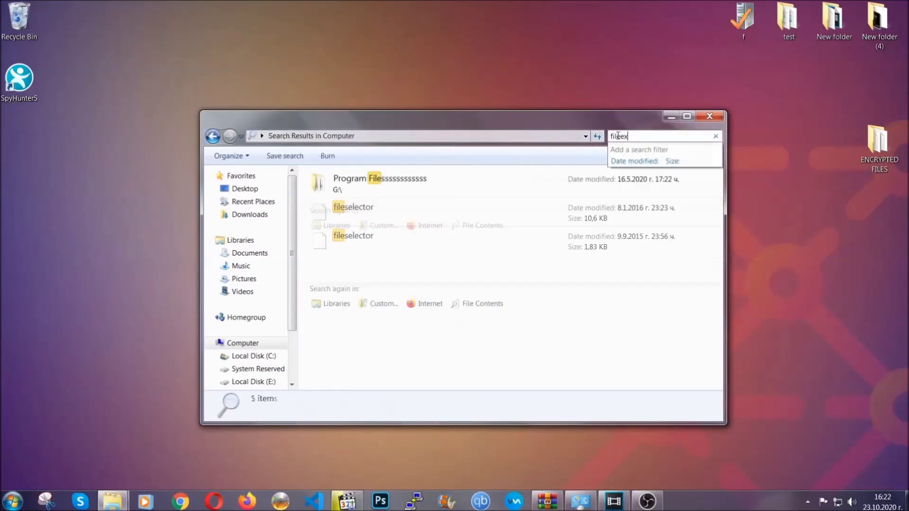
{"action": "type", "text": "tension:exe "}
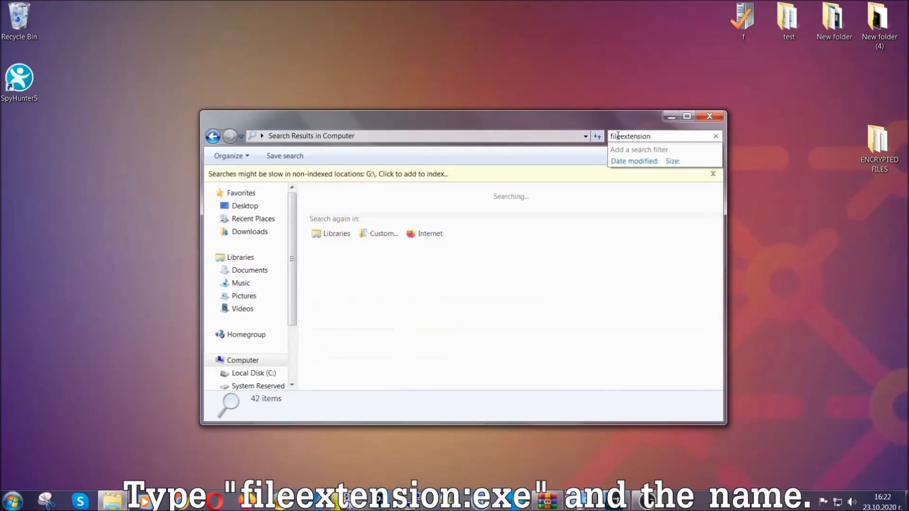
{"action": "type", "text": "Example Virs"}
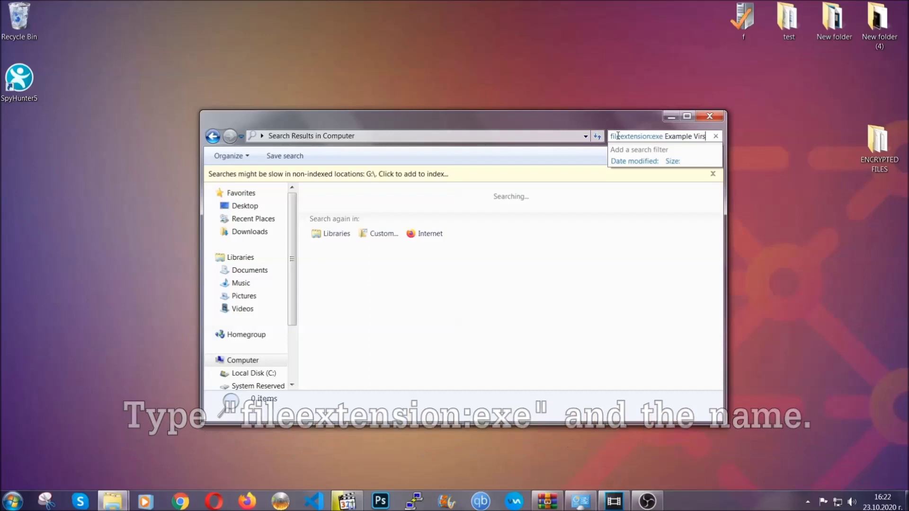
{"action": "key", "text": "BackSpace"}
{"action": "type", "text": "us Name"}
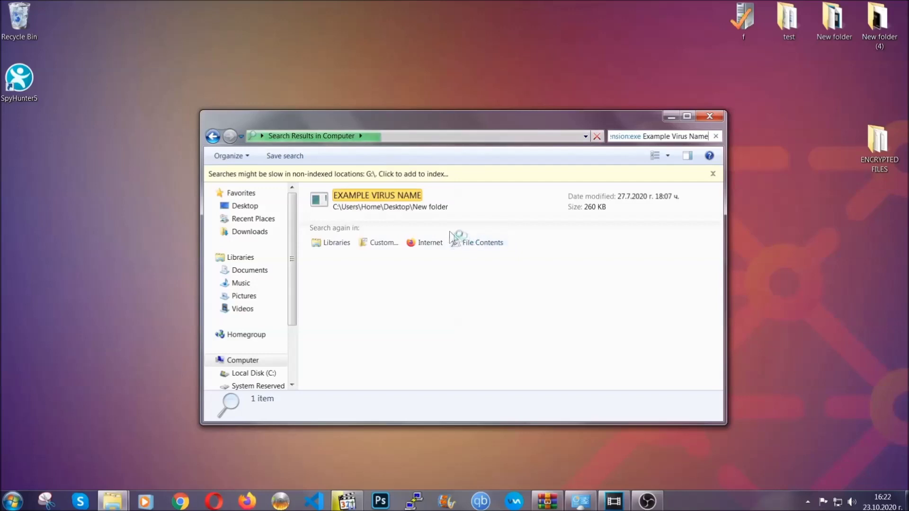
{"action": "left_click", "coordinate": [397, 193]}
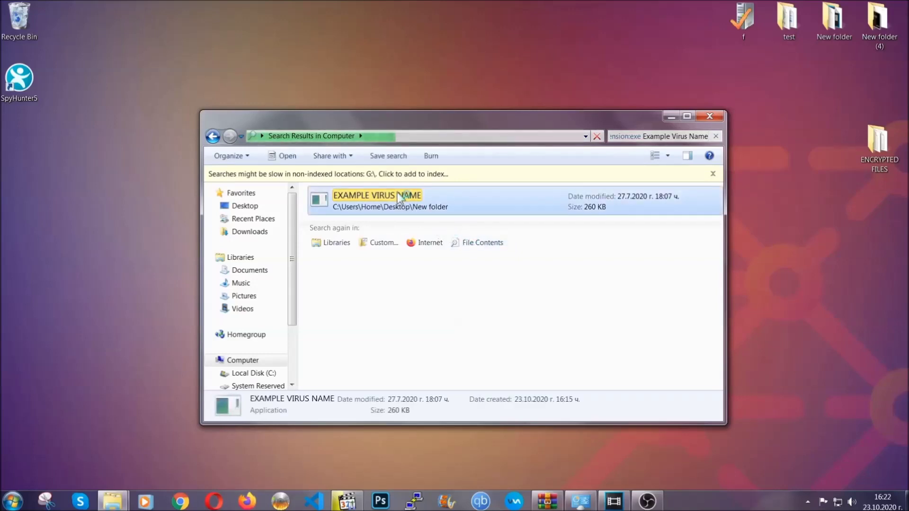
- Delete the EXAMPLE VIRUS NAME application file to the Recycle Bin and close the search results window
{"action": "right_click", "coordinate": [400, 198]}
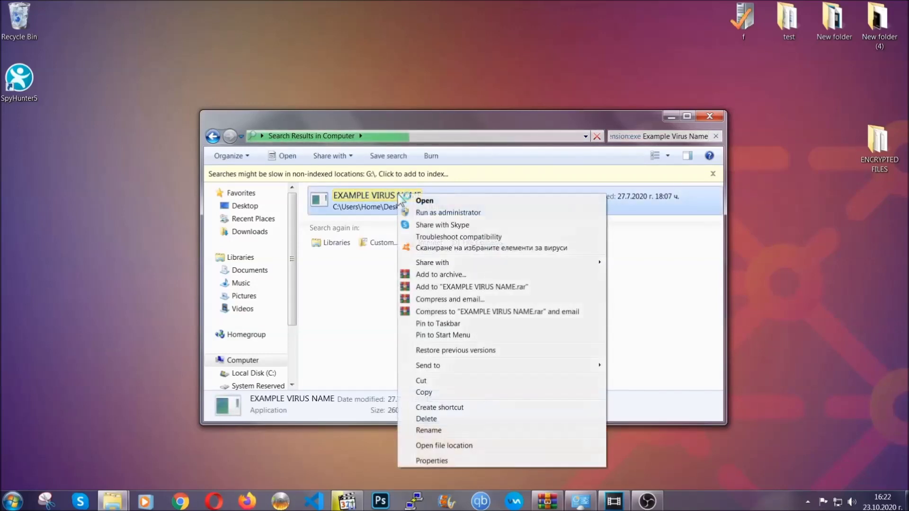
{"action": "left_click", "coordinate": [426, 419]}
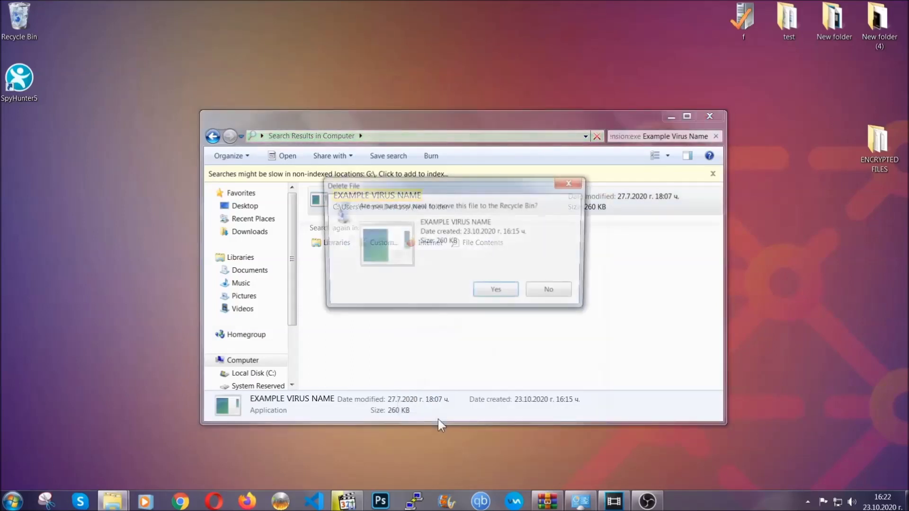
{"action": "left_click", "coordinate": [498, 294]}
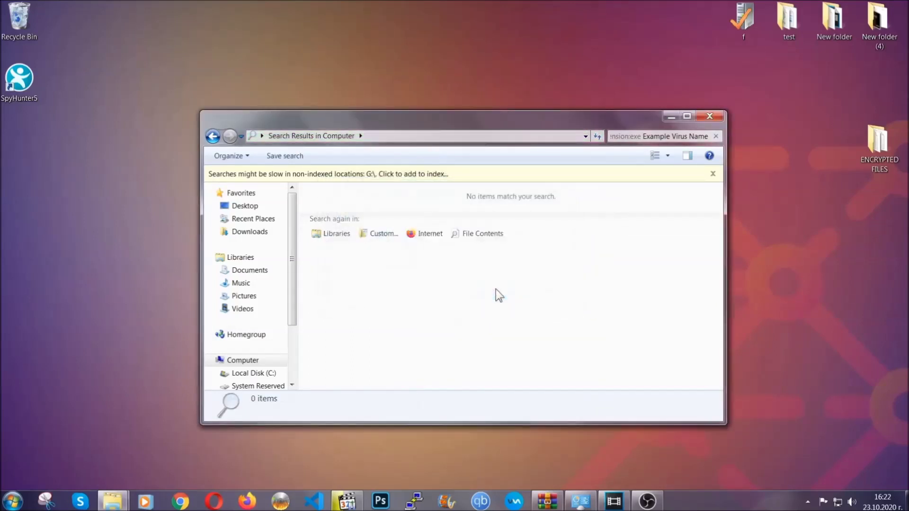
{"action": "left_click", "coordinate": [710, 116]}
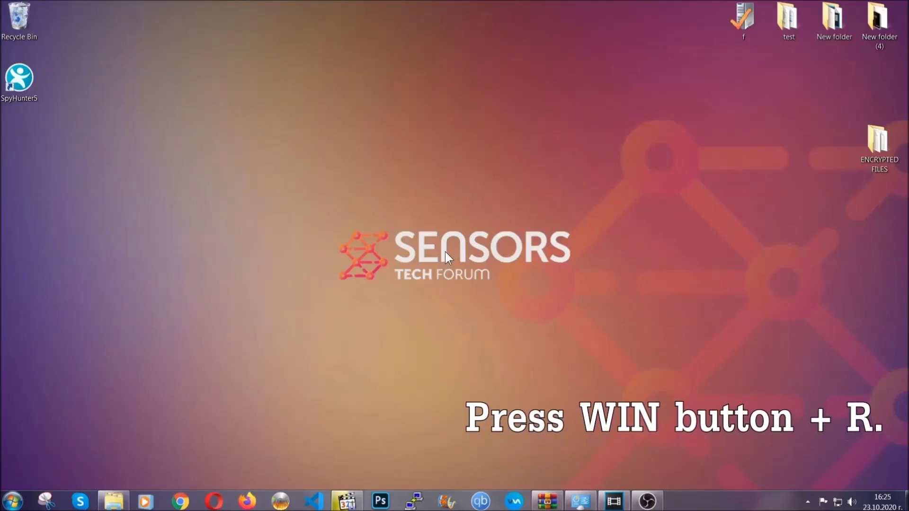
- Run REGEDIT to open the Registry Editor and export the entire registry to the Desktop as a registration file named BACKUP
{"action": "key", "text": "super+r"}
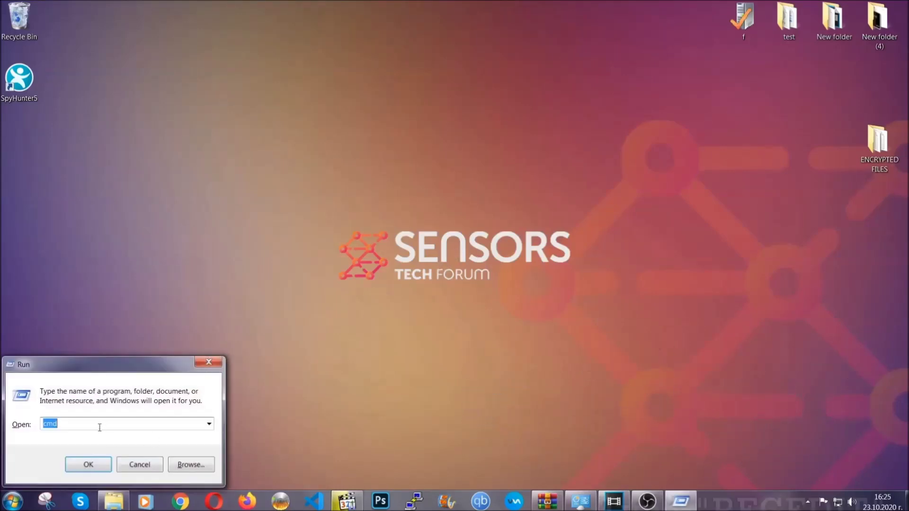
{"action": "type", "text": "REGEDIT"}
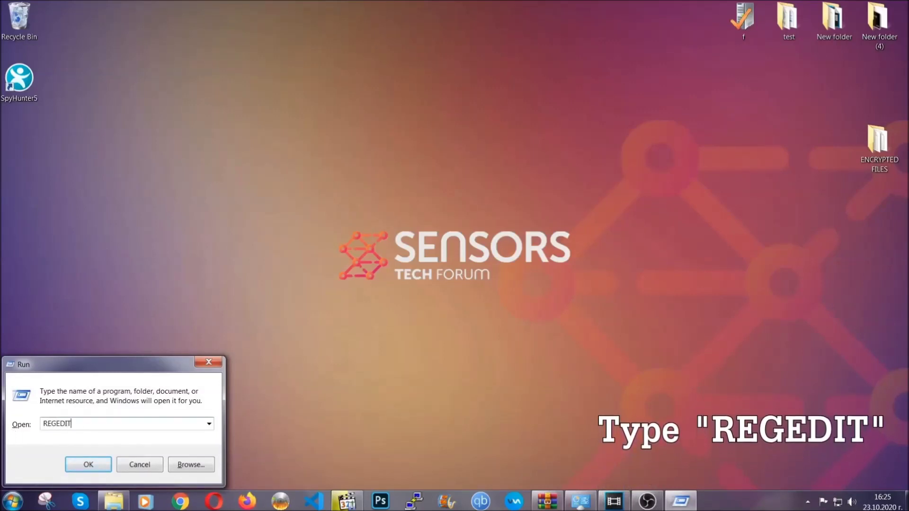
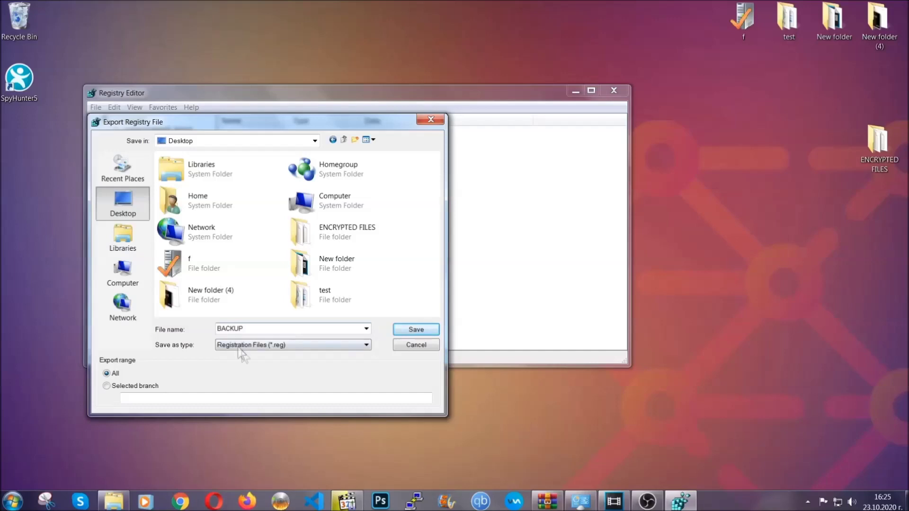
{"action": "left_click", "coordinate": [410, 331]}
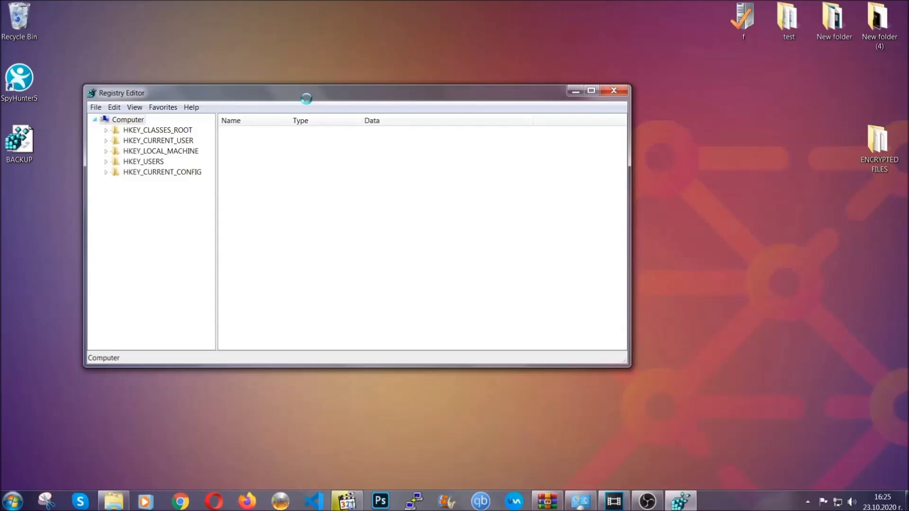
{"action": "left_click_drag", "start_coordinate": [306, 99], "coordinate": [396, 127]}
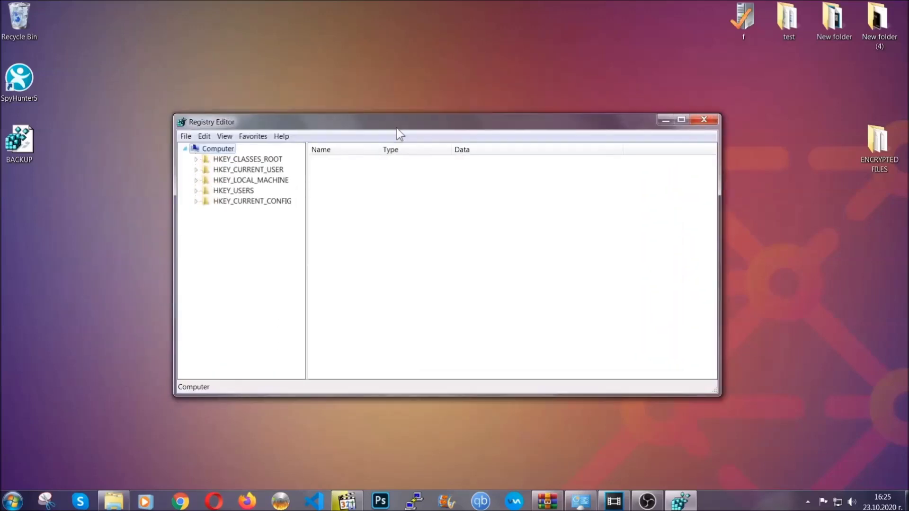
{"action": "left_click", "coordinate": [185, 137]}
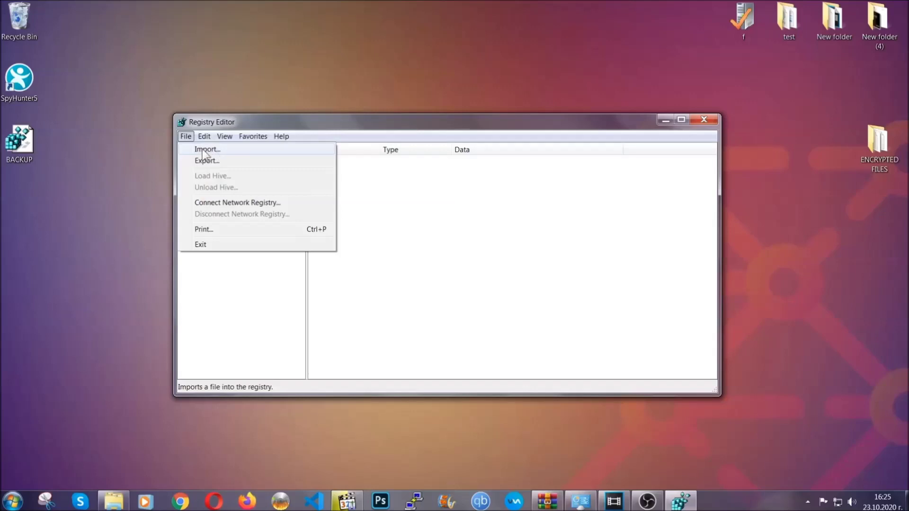
{"action": "left_click", "coordinate": [186, 137]}
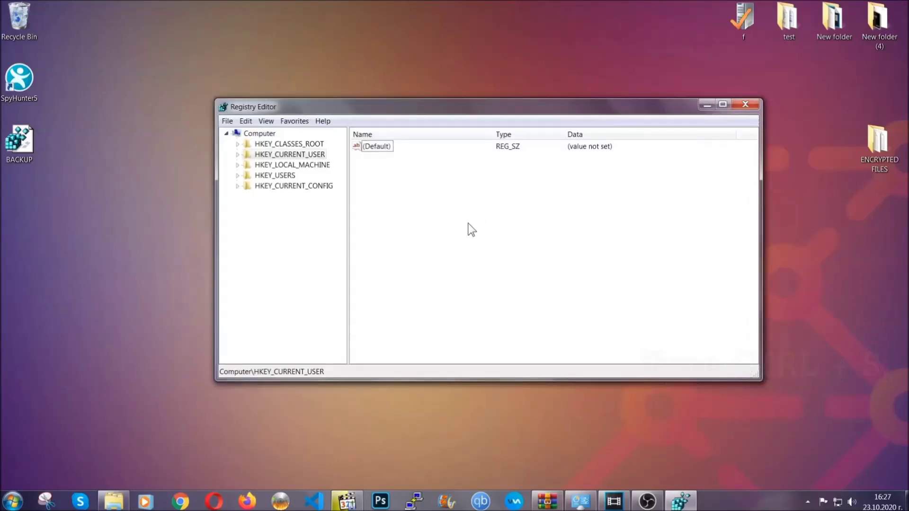
- Search the registry under HKEY_CURRENT_USER for RunOnce, looking at keys only
{"action": "key", "text": "ctrl+f"}
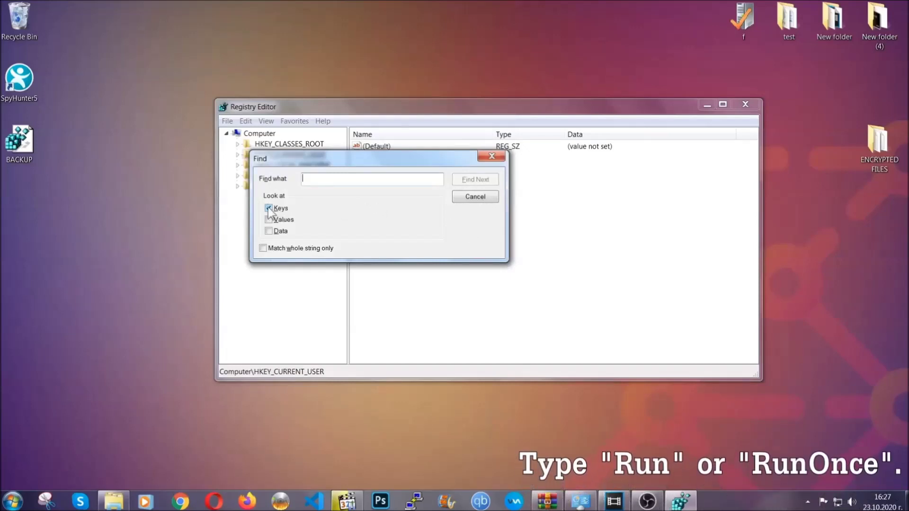
{"action": "type", "text": "RunOnce"}
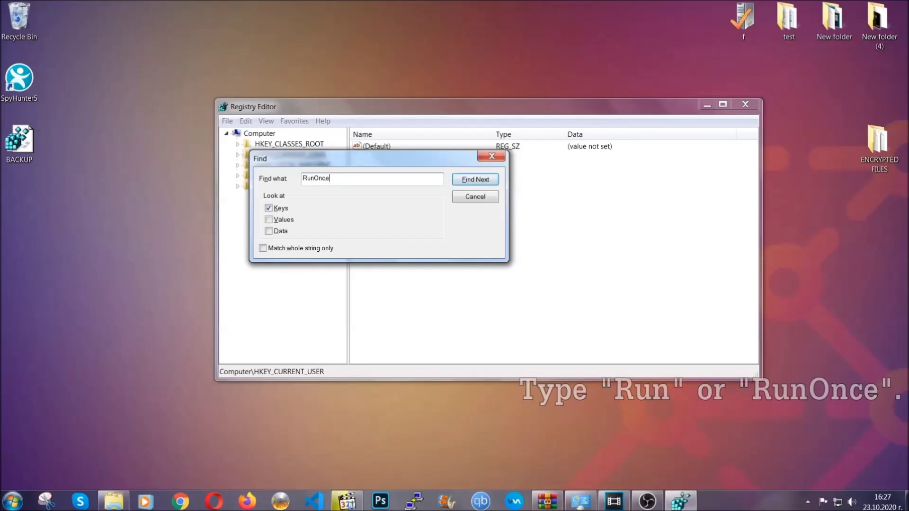
{"action": "left_click", "coordinate": [485, 182]}
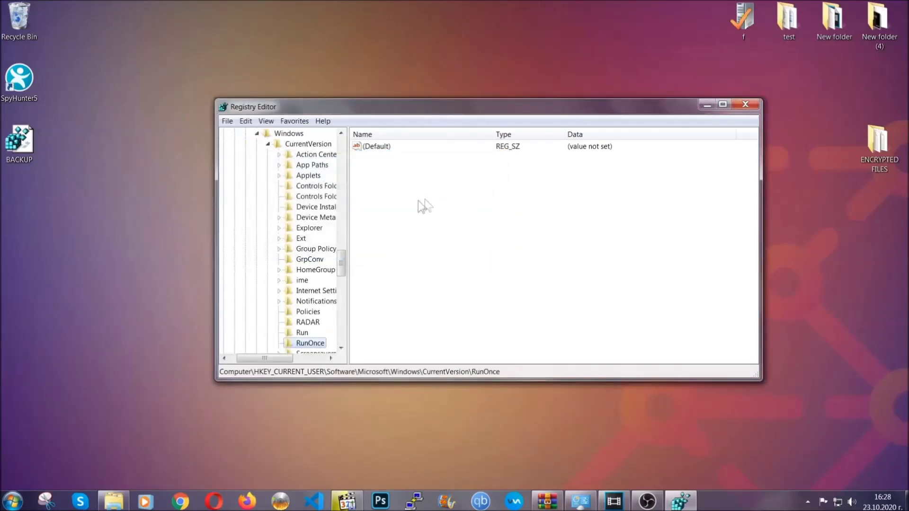
- Delete the THE VIRUS value from the Run key under HKEY_CURRENT_USER's Windows CurrentVersion and close the Registry Editor
{"action": "scroll", "coordinate": [346, 263], "scroll_direction": "down", "scroll_amount": 4}
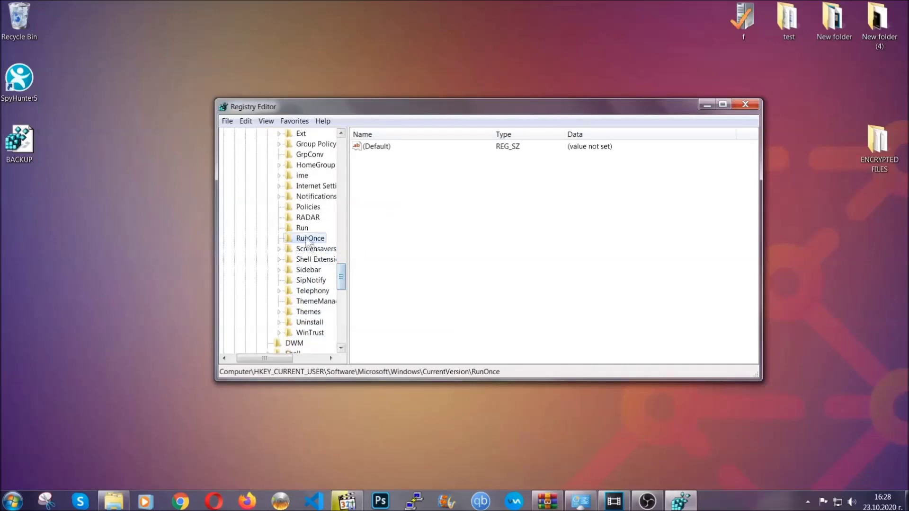
{"action": "left_click", "coordinate": [302, 228]}
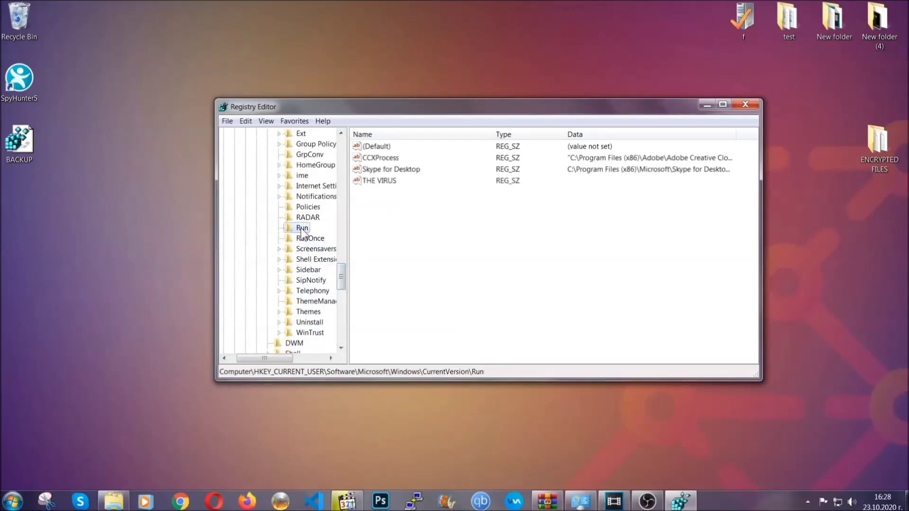
{"action": "right_click", "coordinate": [373, 182]}
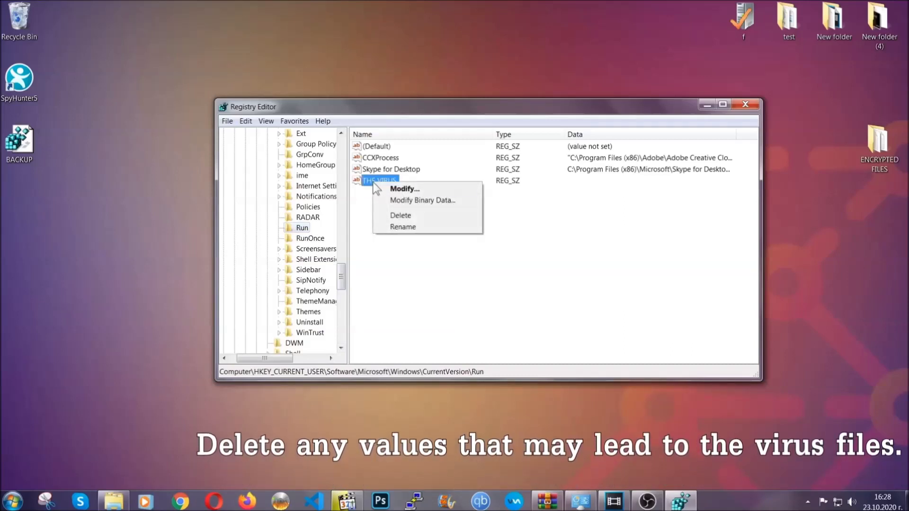
{"action": "left_click", "coordinate": [395, 215]}
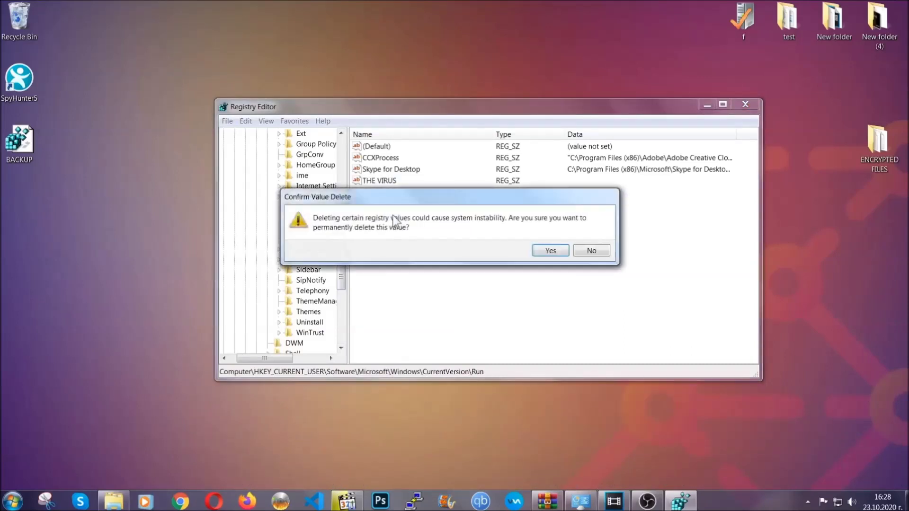
{"action": "left_click", "coordinate": [549, 251]}
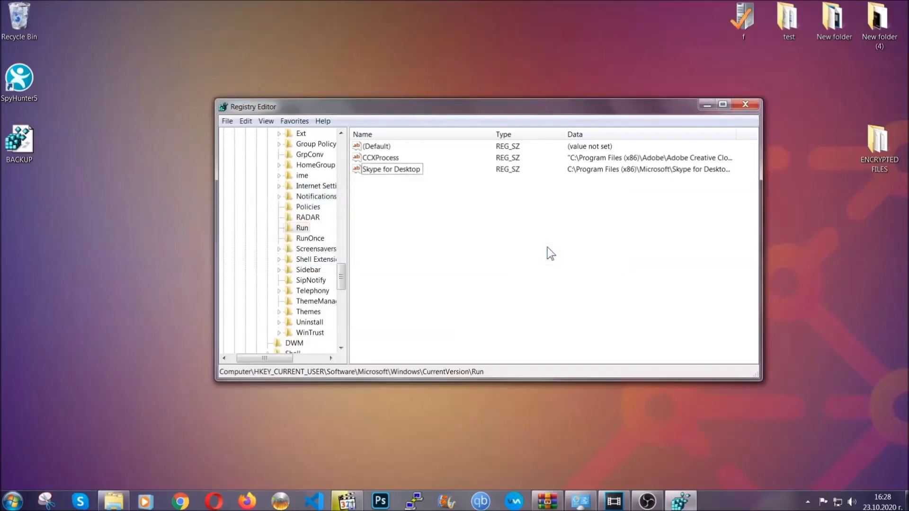
{"action": "left_click", "coordinate": [754, 102]}
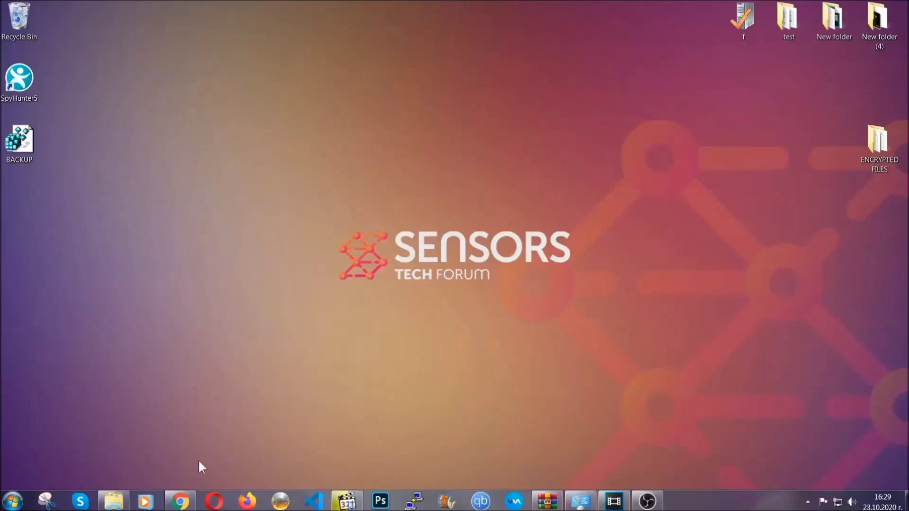
- Switch to Chrome, highlight the address of the Sensors Tech Forum file-recovery article, and examine its list of alternative restore methods
{"action": "left_click", "coordinate": [180, 502]}
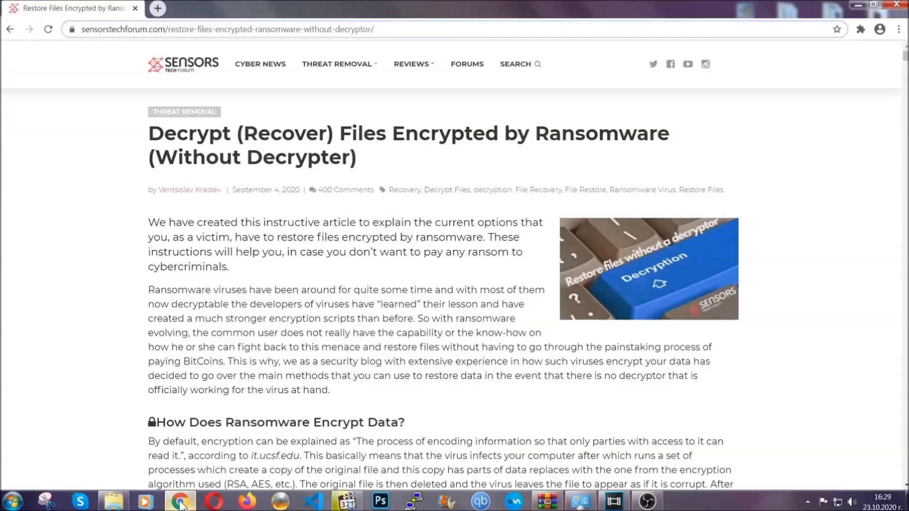
{"action": "left_click_drag", "start_coordinate": [91, 31], "coordinate": [409, 33]}
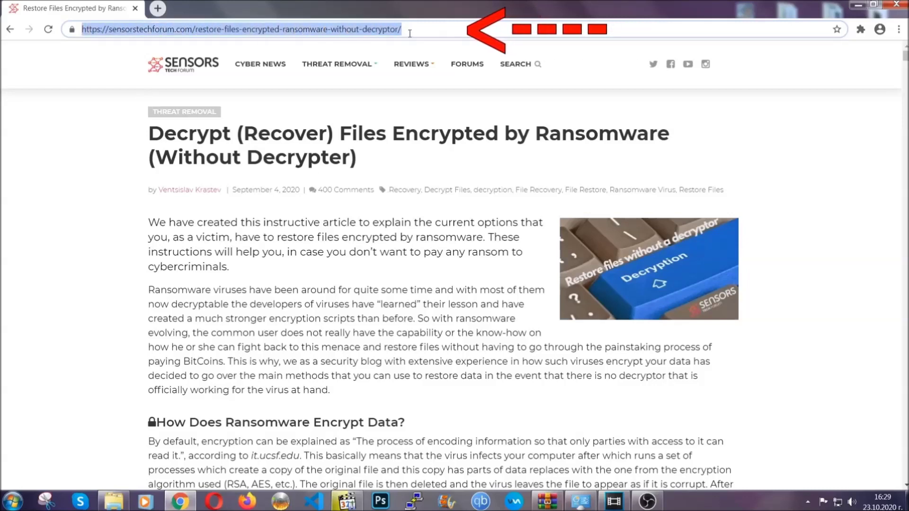
{"action": "mouse_move", "coordinate": [401, 71]}
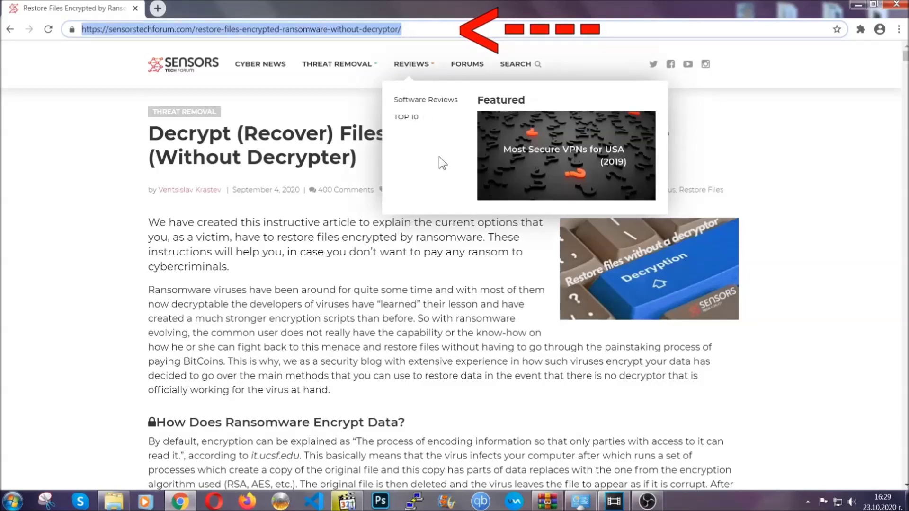
{"action": "scroll", "coordinate": [467, 258], "scroll_direction": "down", "scroll_amount": 5}
{"action": "scroll", "coordinate": [467, 258], "scroll_direction": "down", "scroll_amount": 8}
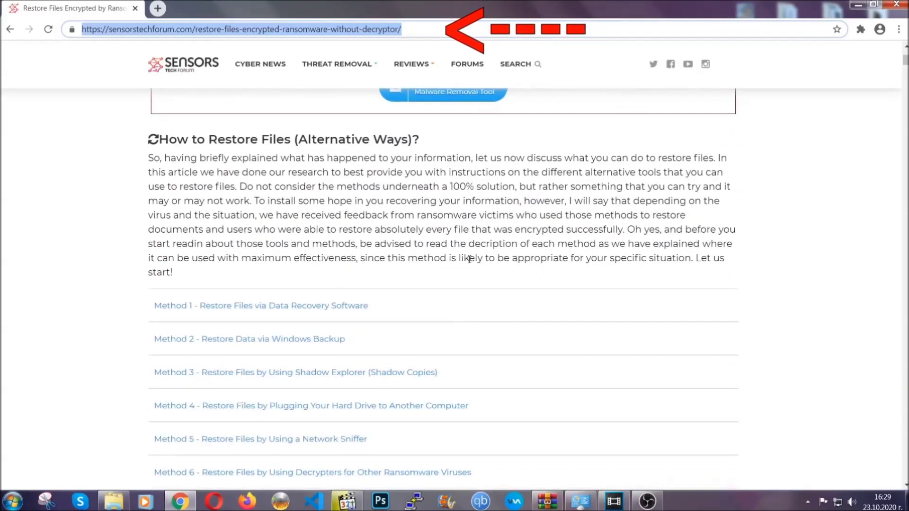
{"action": "scroll", "coordinate": [469, 258], "scroll_direction": "down", "scroll_amount": 3}
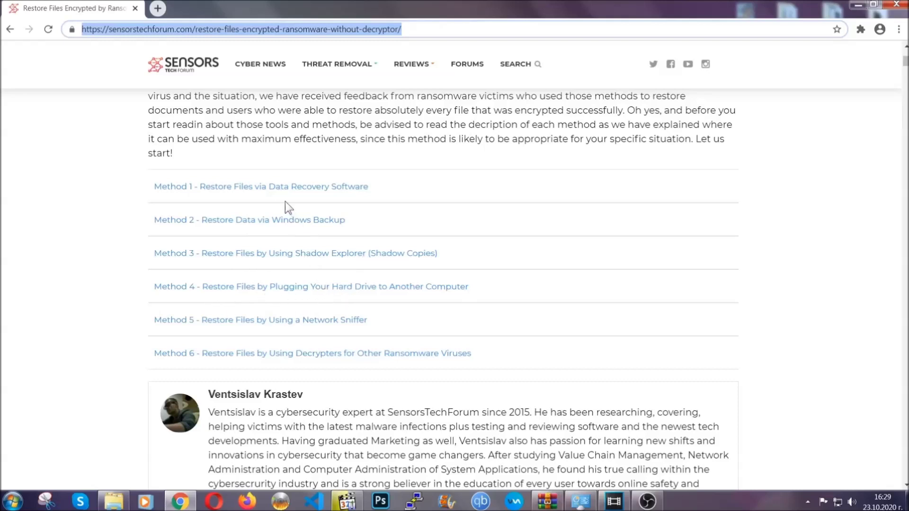
- Expand Method 2 - Restore Data via Windows Backup and read when it is appropriate and how difficult it is
{"action": "left_click", "coordinate": [283, 219]}
{"action": "left_click_drag", "start_coordinate": [261, 285], "coordinate": [316, 349]}
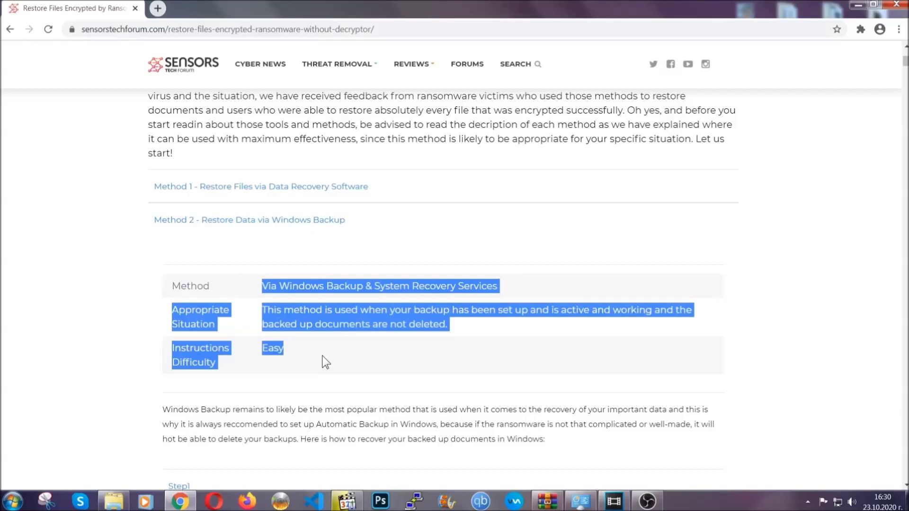
{"action": "left_click", "coordinate": [322, 355]}
{"action": "scroll", "coordinate": [323, 354], "scroll_direction": "down", "scroll_amount": 4}
{"action": "scroll", "coordinate": [325, 360], "scroll_direction": "down", "scroll_amount": 1}
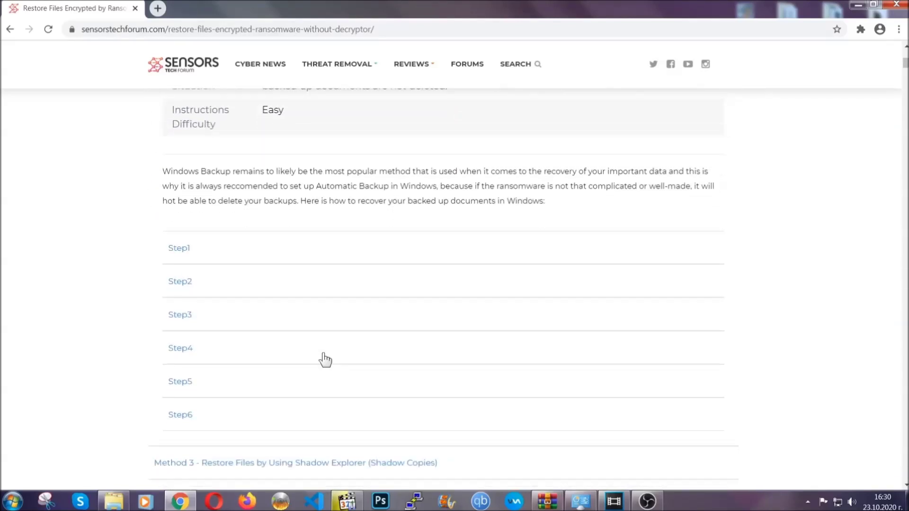
- Expand Step1, Step2 and Step3 of the Windows Backup instructions to read them, and minimize the browser
{"action": "left_click", "coordinate": [187, 249]}
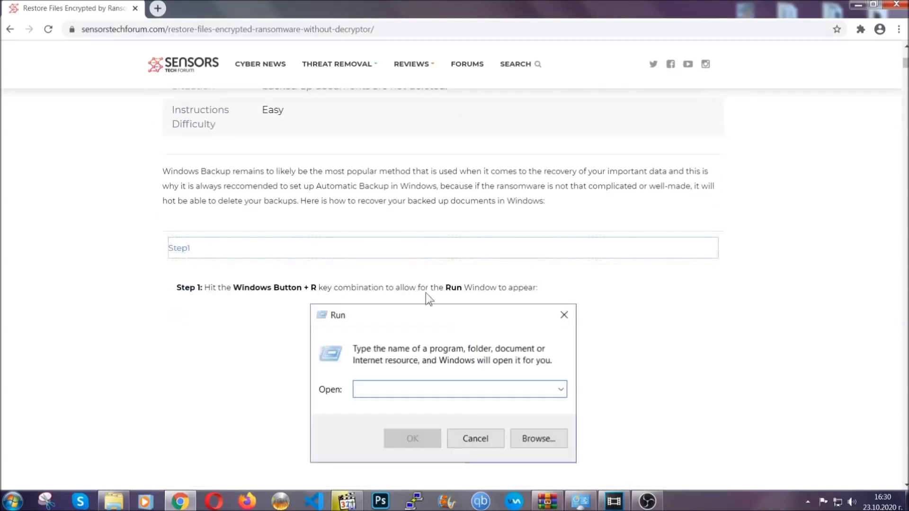
{"action": "scroll", "coordinate": [426, 296], "scroll_direction": "down", "scroll_amount": 5}
{"action": "left_click", "coordinate": [209, 298]}
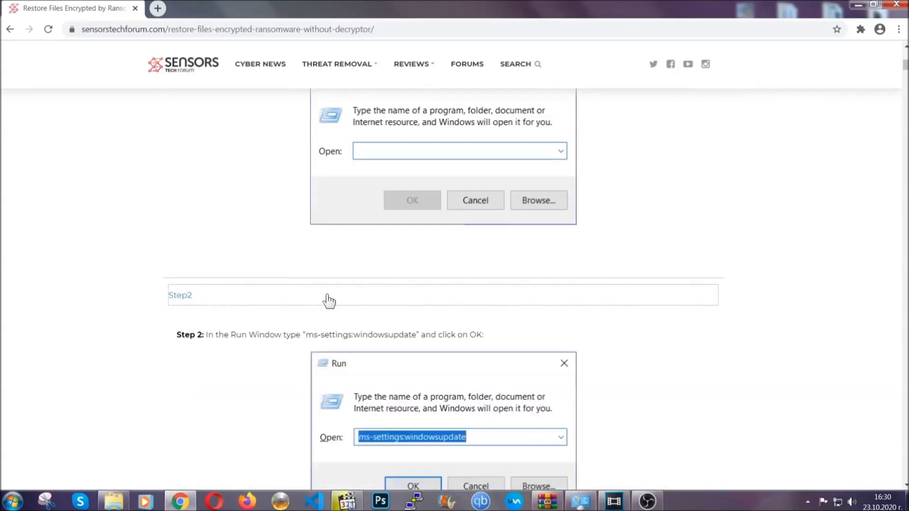
{"action": "scroll", "coordinate": [407, 299], "scroll_direction": "down", "scroll_amount": 5}
{"action": "left_click", "coordinate": [267, 341]}
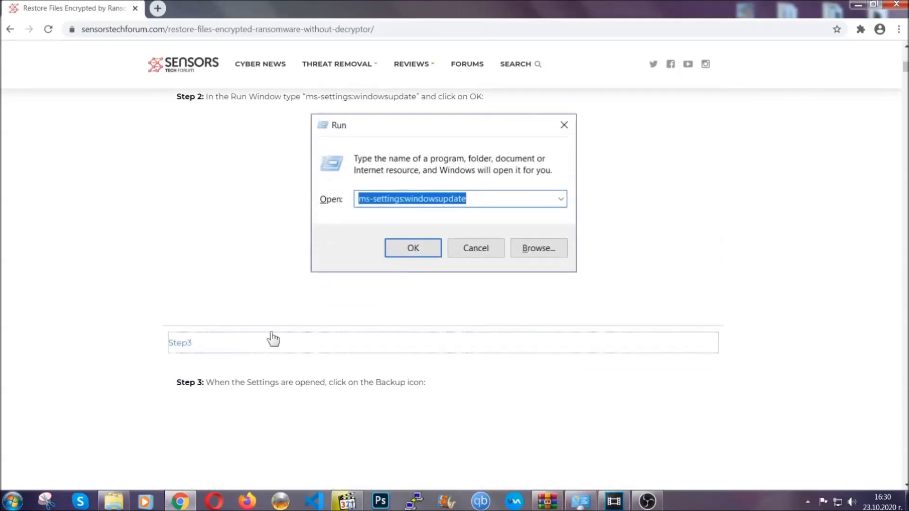
{"action": "scroll", "coordinate": [400, 322], "scroll_direction": "down", "scroll_amount": 4}
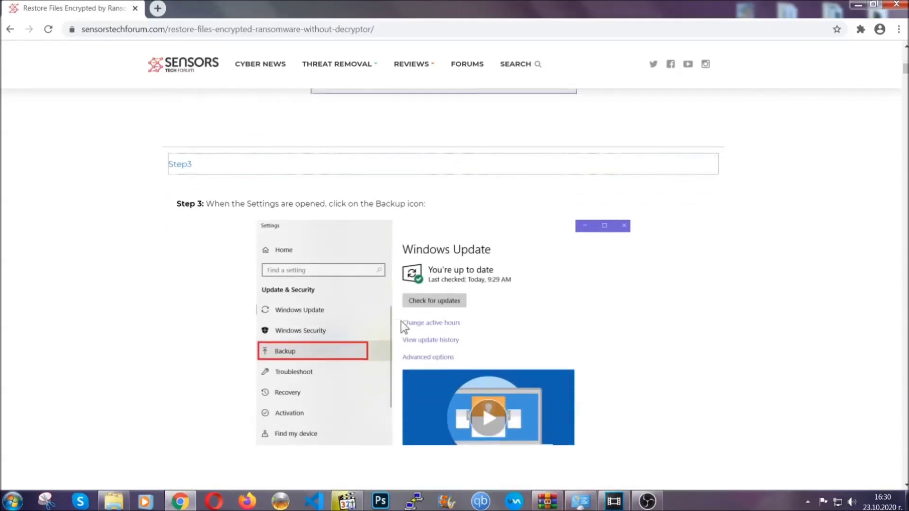
{"action": "scroll", "coordinate": [401, 321], "scroll_direction": "down", "scroll_amount": 3}
{"action": "scroll", "coordinate": [399, 323], "scroll_direction": "down", "scroll_amount": 1}
{"action": "scroll", "coordinate": [399, 326], "scroll_direction": "down", "scroll_amount": 9}
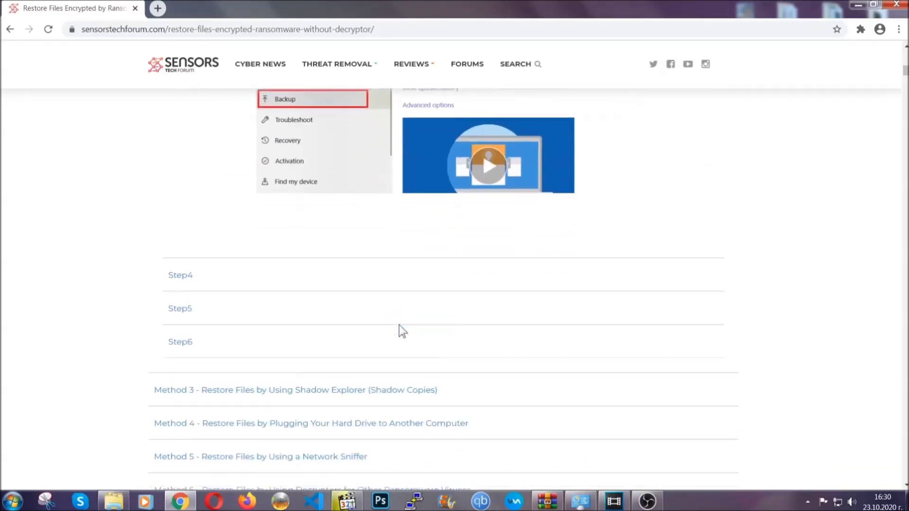
{"action": "scroll", "coordinate": [399, 325], "scroll_direction": "up", "scroll_amount": 20}
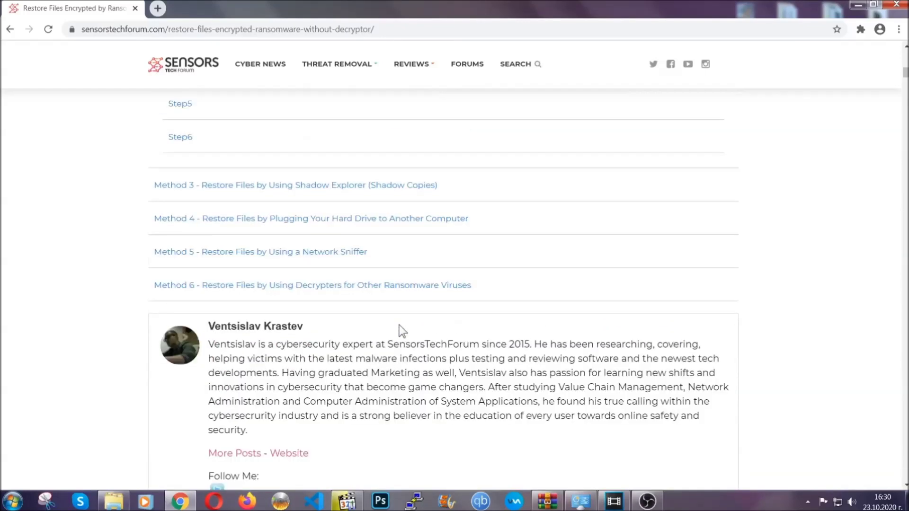
{"action": "scroll", "coordinate": [397, 339], "scroll_direction": "up", "scroll_amount": 6}
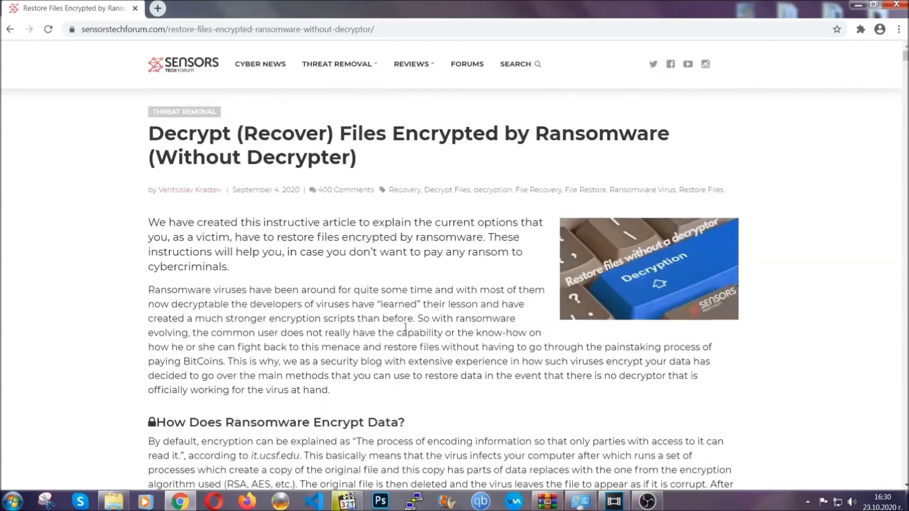
{"action": "left_click", "coordinate": [856, 4]}
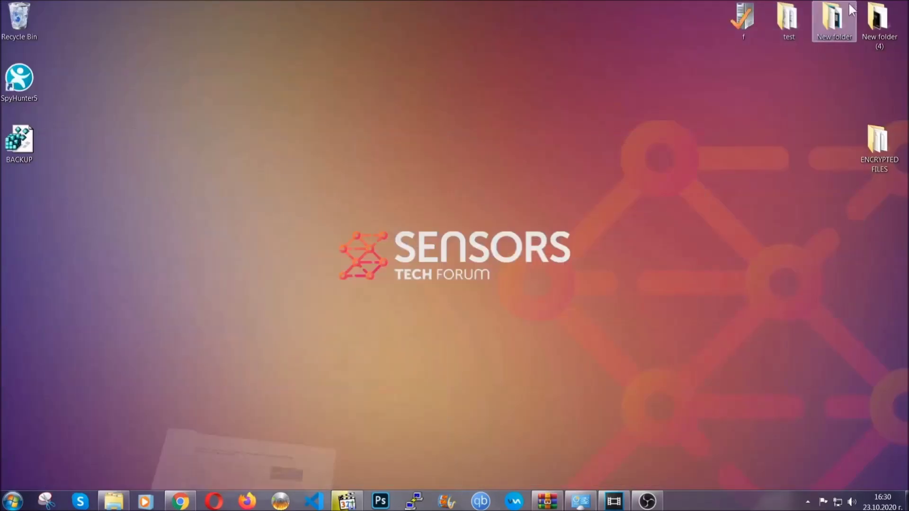